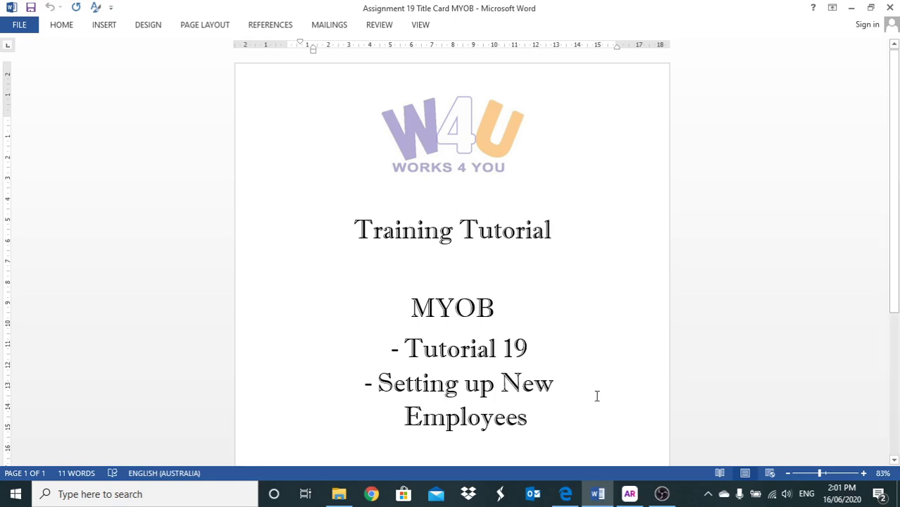
Switch to MYOB AccountRight and create a new employee card with the Individual designation.
click(630, 494)
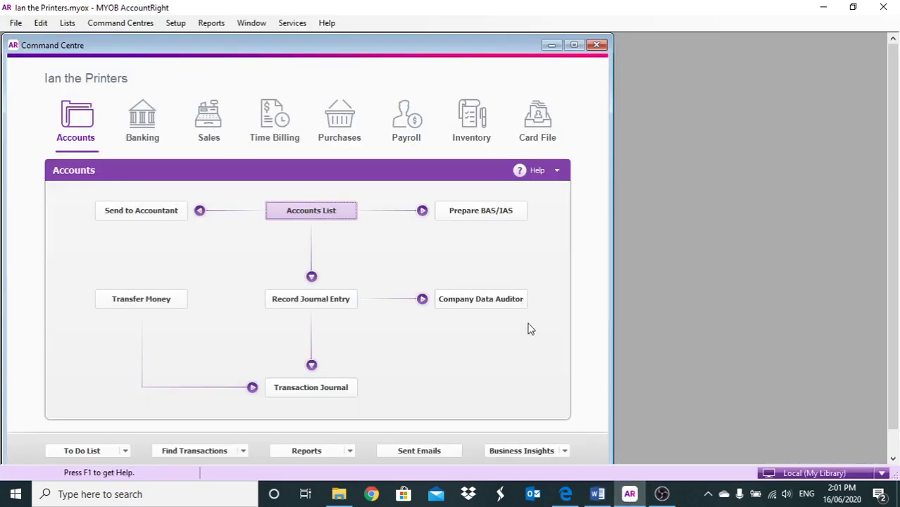
click(539, 118)
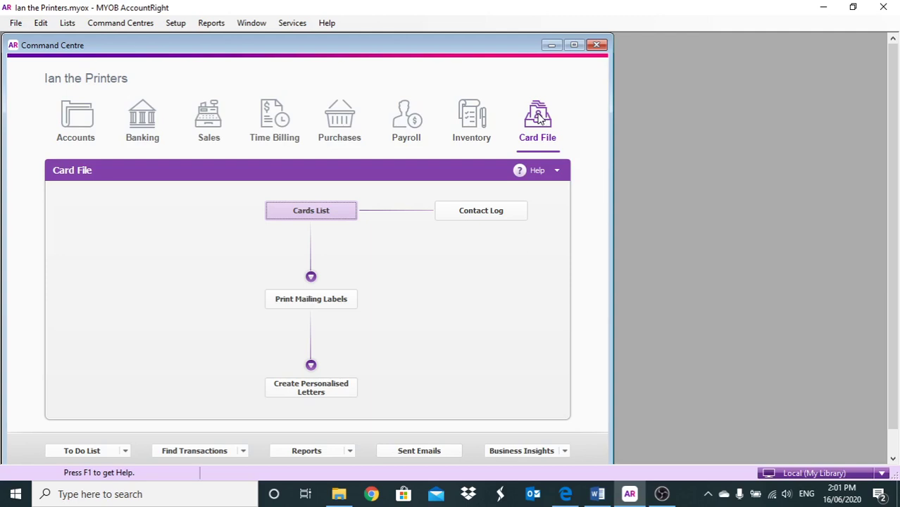
click(339, 208)
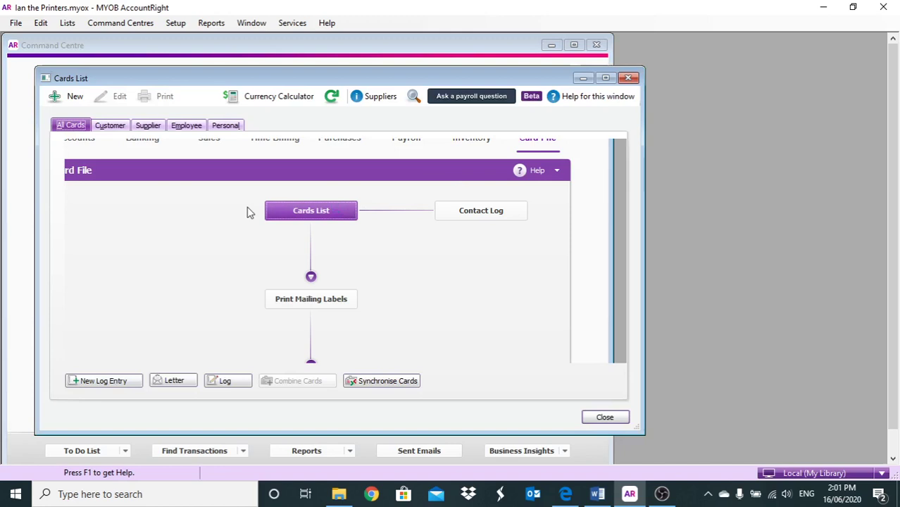
click(185, 125)
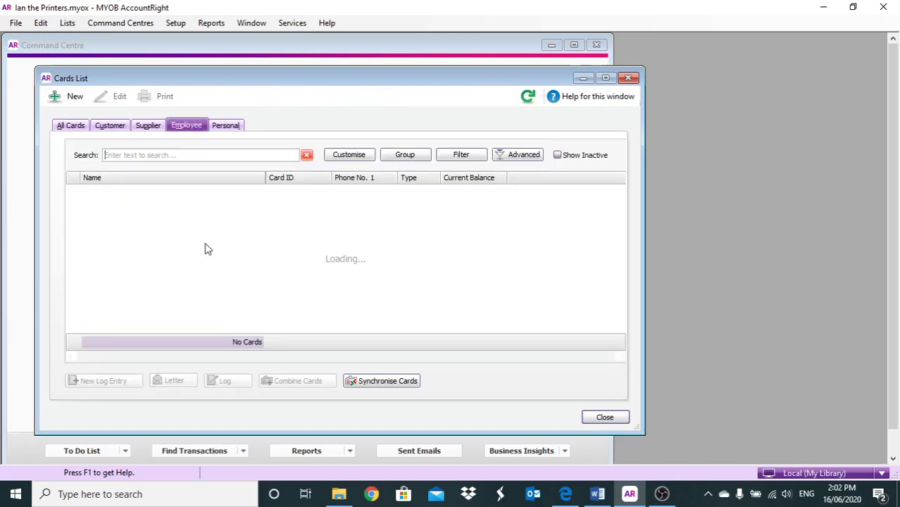
click(55, 95)
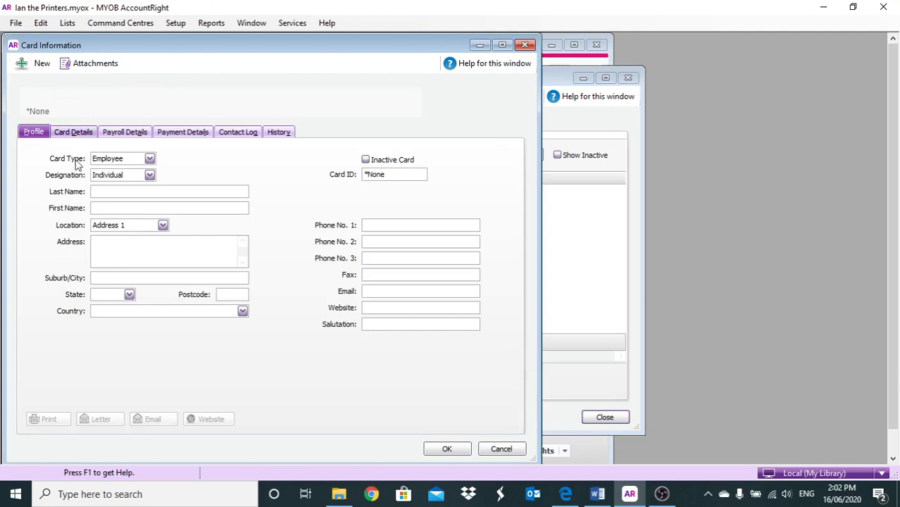
click(150, 175)
click(113, 198)
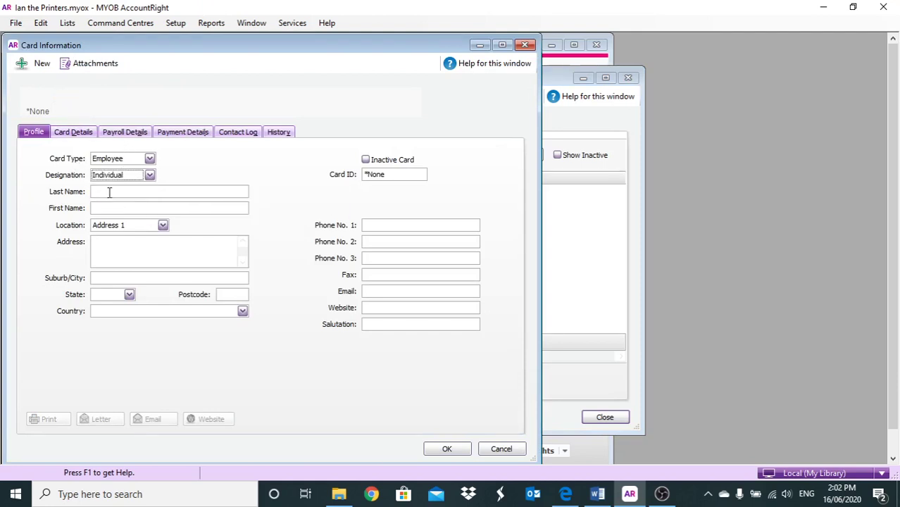
Enter the employee's last name and first name on the card profile.
click(109, 191)
text(Jones)
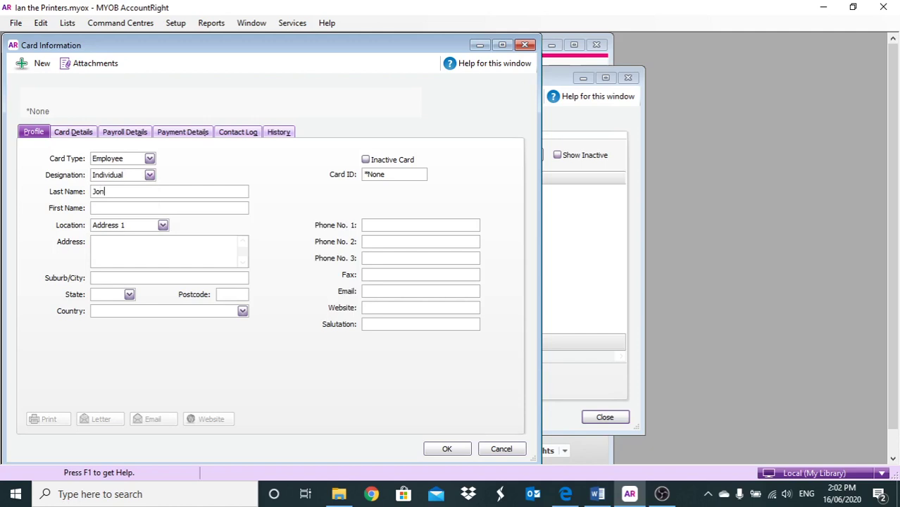
click(106, 207)
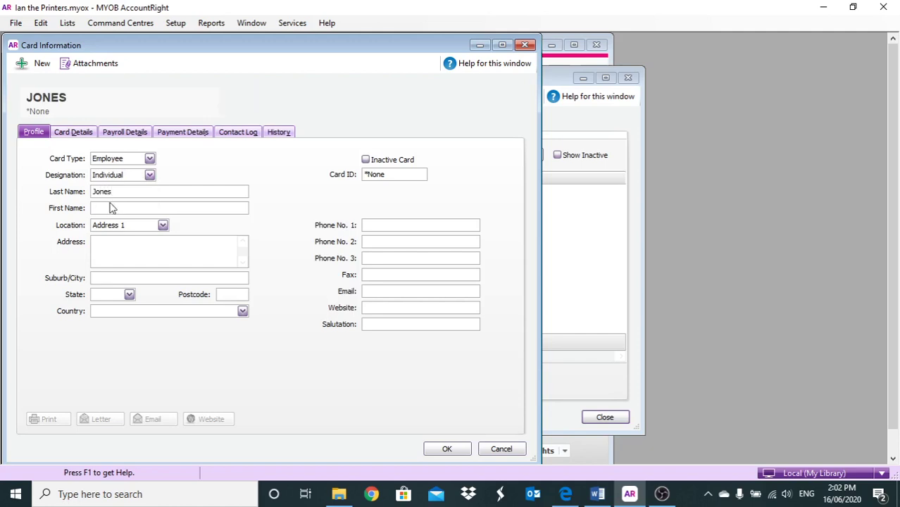
text(Mary)
Fill in the employee's street address, suburb, state and postcode for Address 1.
click(106, 240)
text(43)
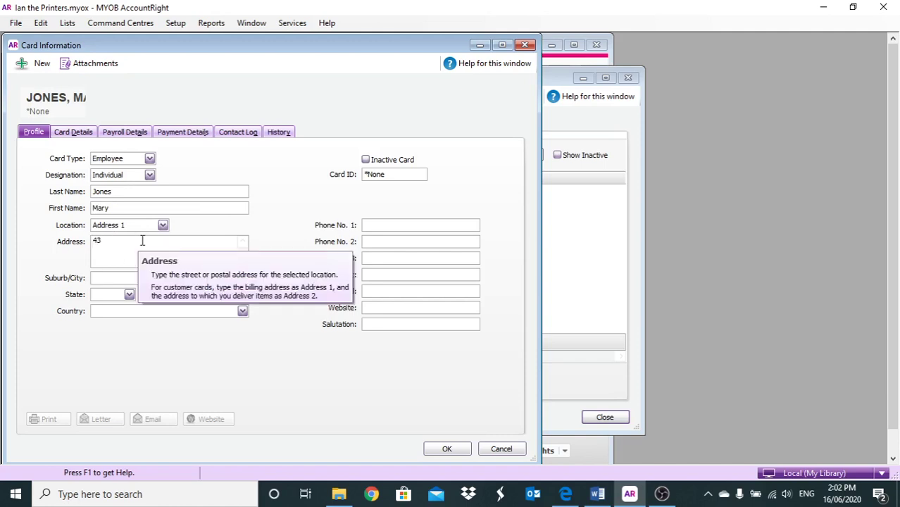
text( Terrace Drive)
click(112, 278)
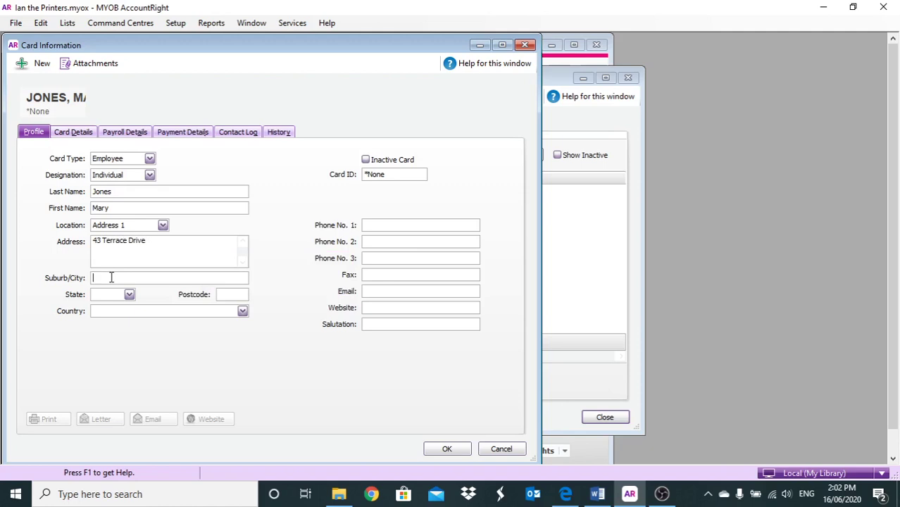
text(Box Bay)
click(106, 294)
text(NSW)
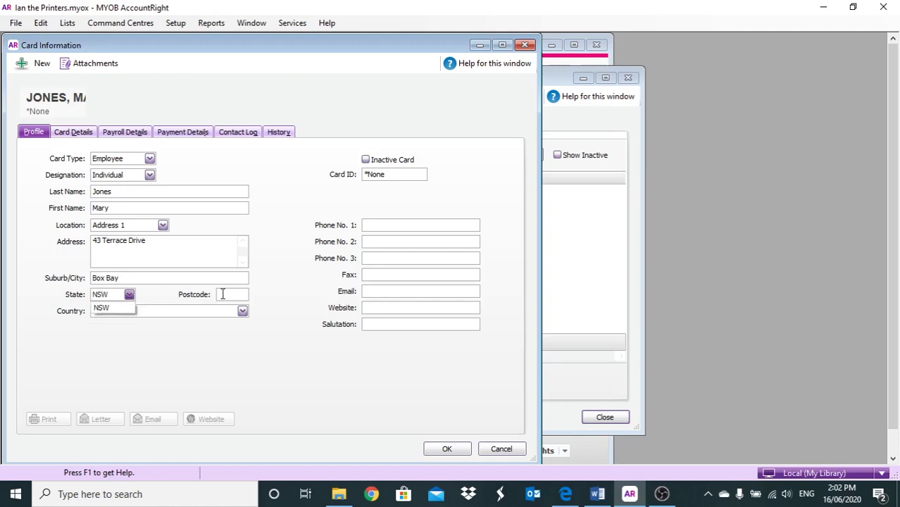
click(222, 295)
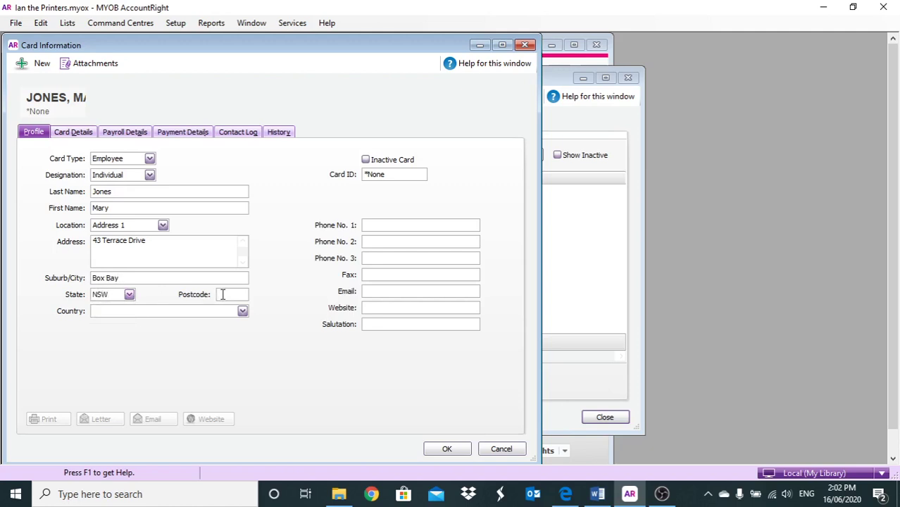
text(2167)
Enter the employee's primary phone number, leaving the fax and email blank.
click(381, 225)
text(98942484)
click(374, 274)
click(376, 291)
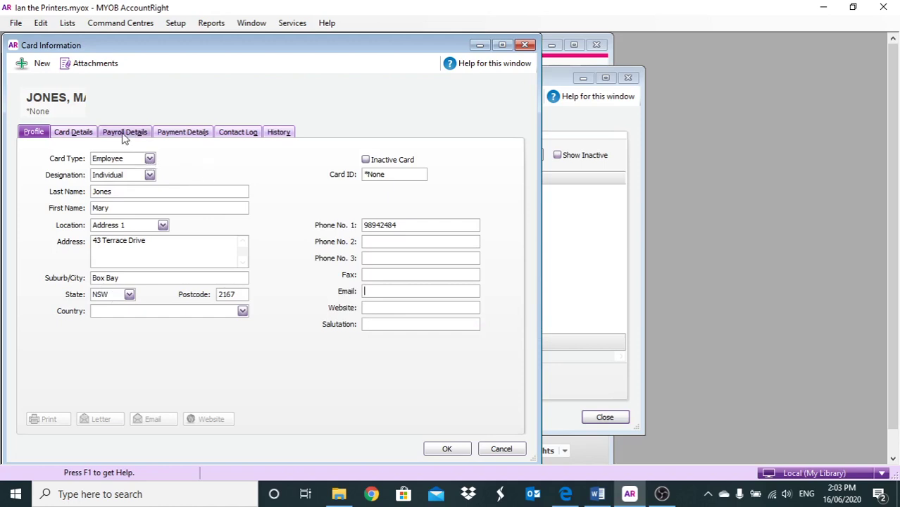
In the payroll personal details, enter the employee's date of birth and set the gender to Female.
click(76, 134)
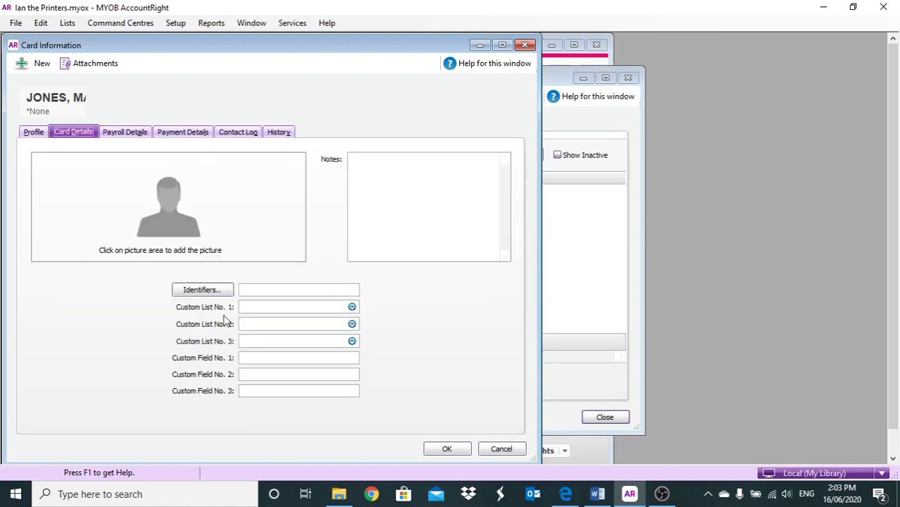
click(127, 134)
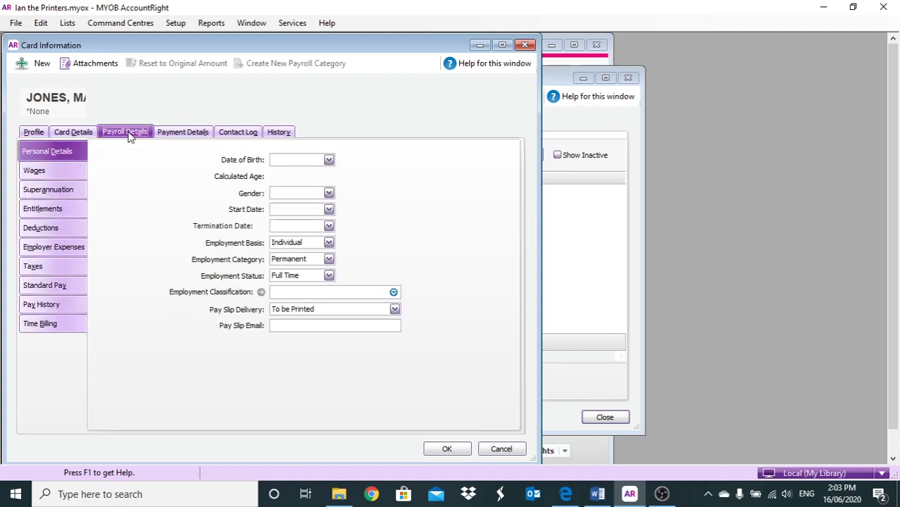
click(289, 161)
text(27/06/2020)
key(Right)
key(Right)
text(75)
click(309, 194)
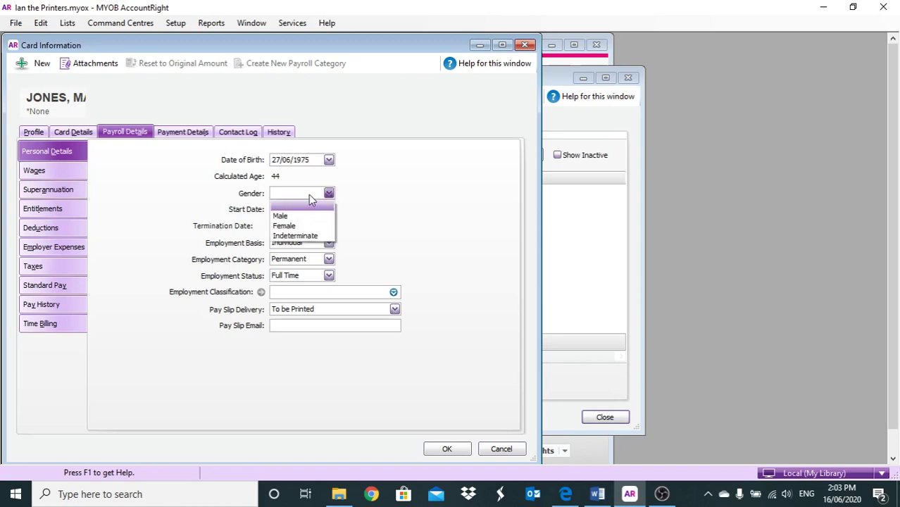
click(299, 226)
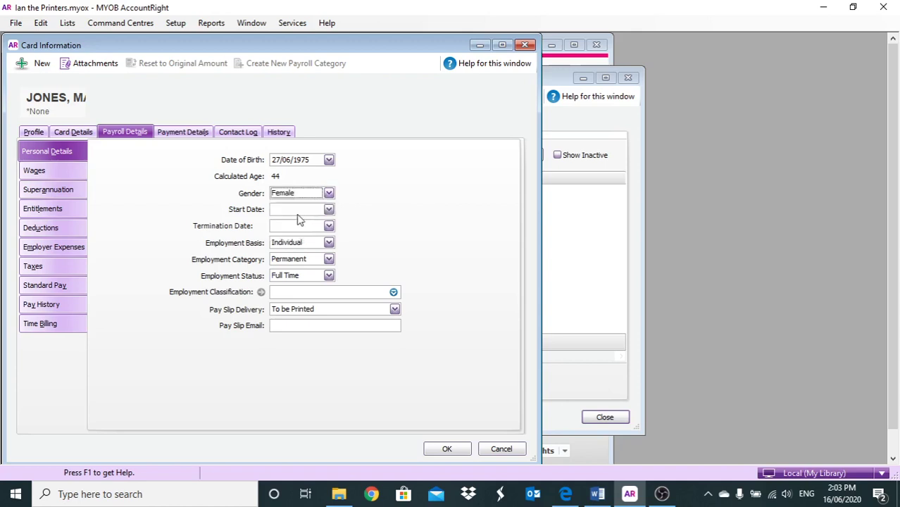
Set the employment start date to 1/05/2003, with an Individual employment basis and Permanent category.
click(297, 212)
text(1/05/2003)
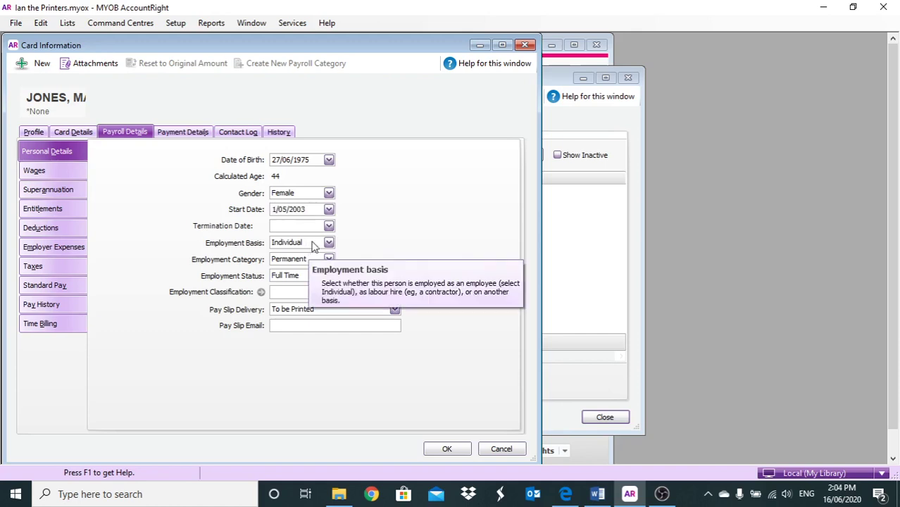
click(329, 243)
click(313, 258)
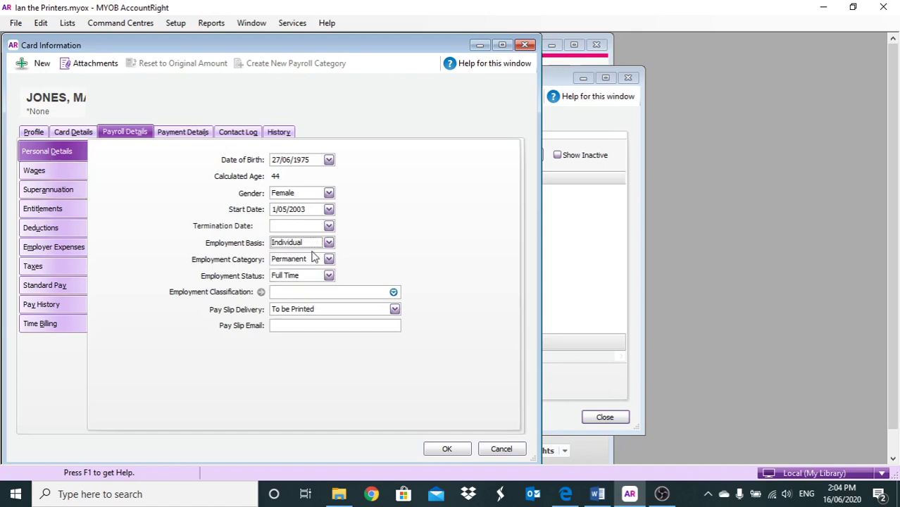
click(329, 260)
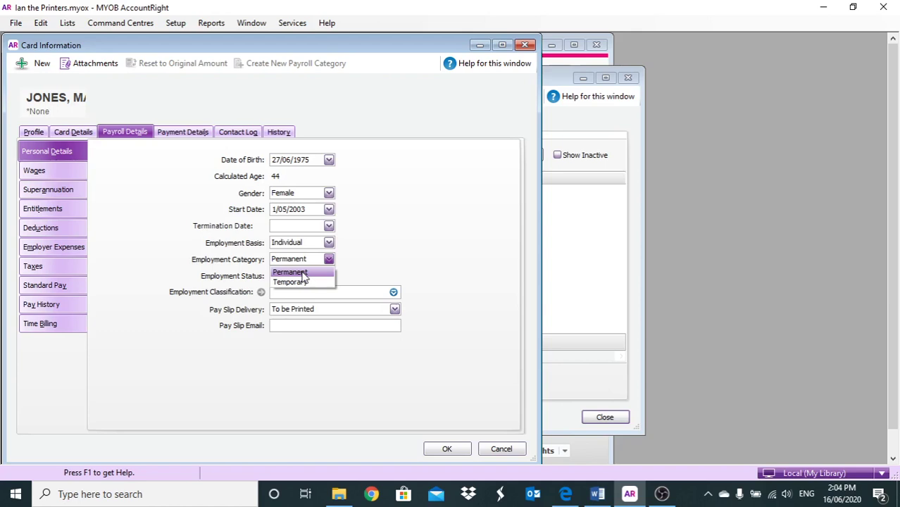
click(298, 272)
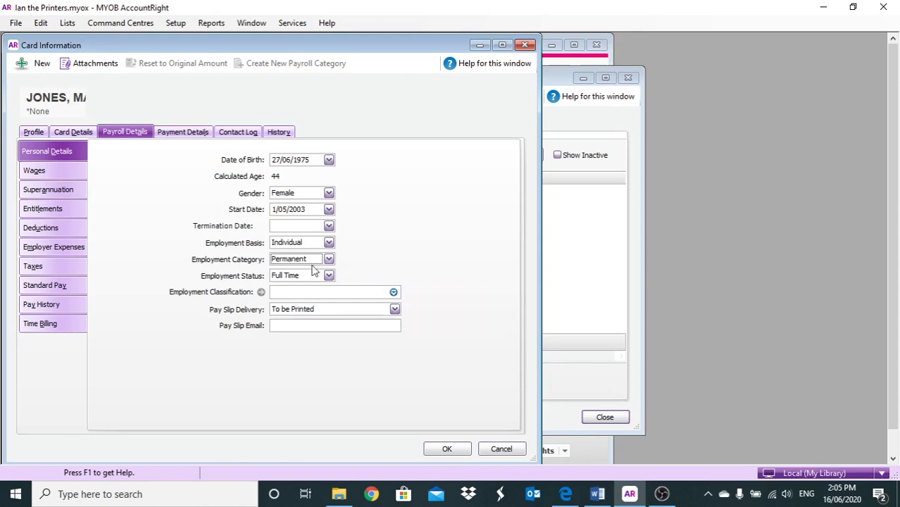
click(393, 293)
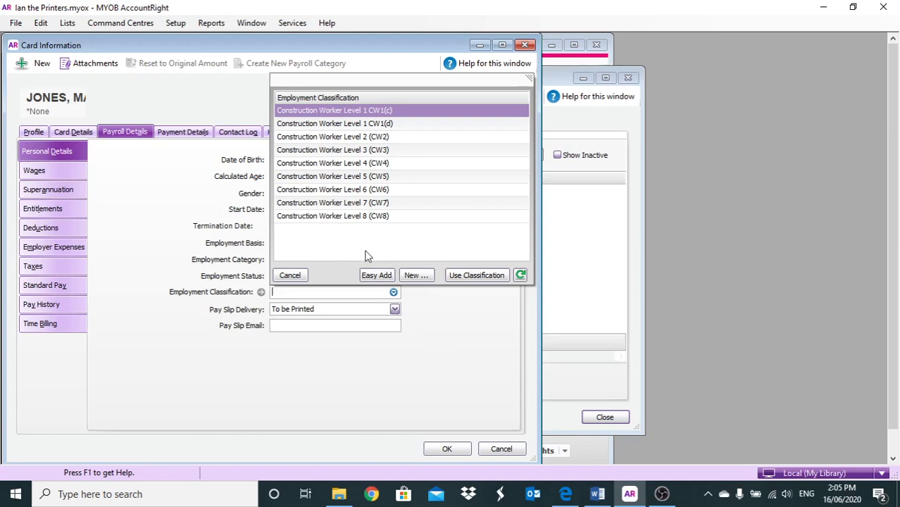
key(Return)
click(393, 293)
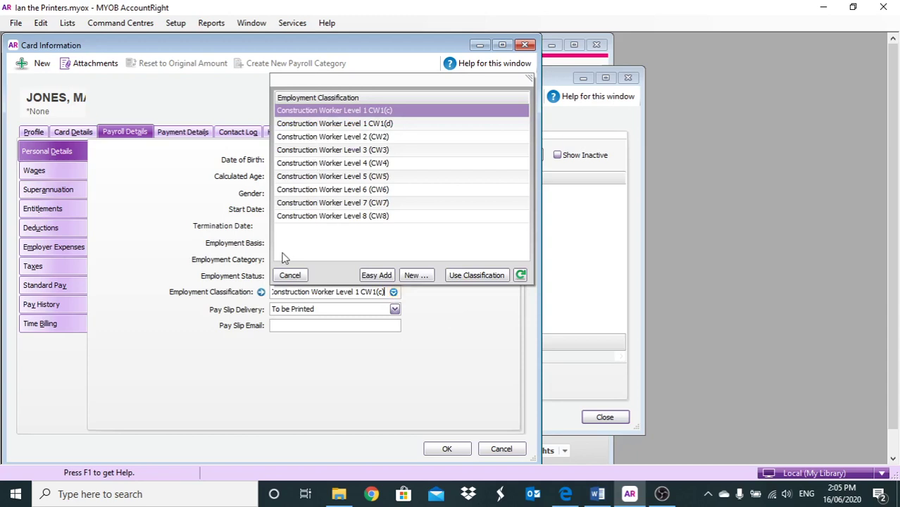
click(295, 275)
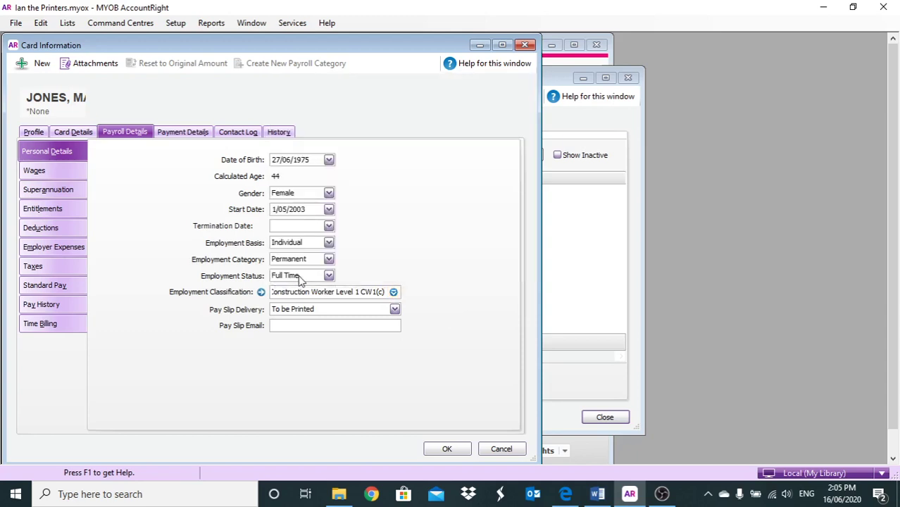
Set the employee's pay slip delivery to To be Printed and Emailed, leaving the pay slip email blank.
click(395, 309)
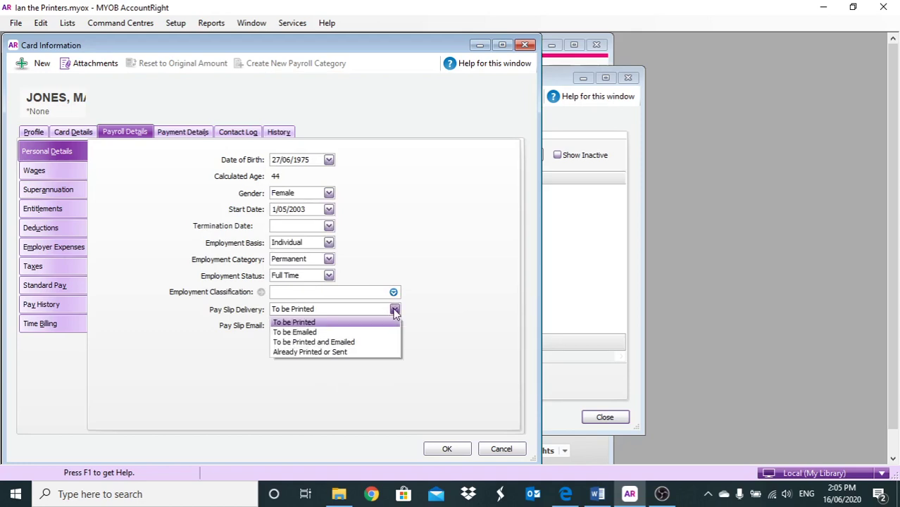
click(351, 345)
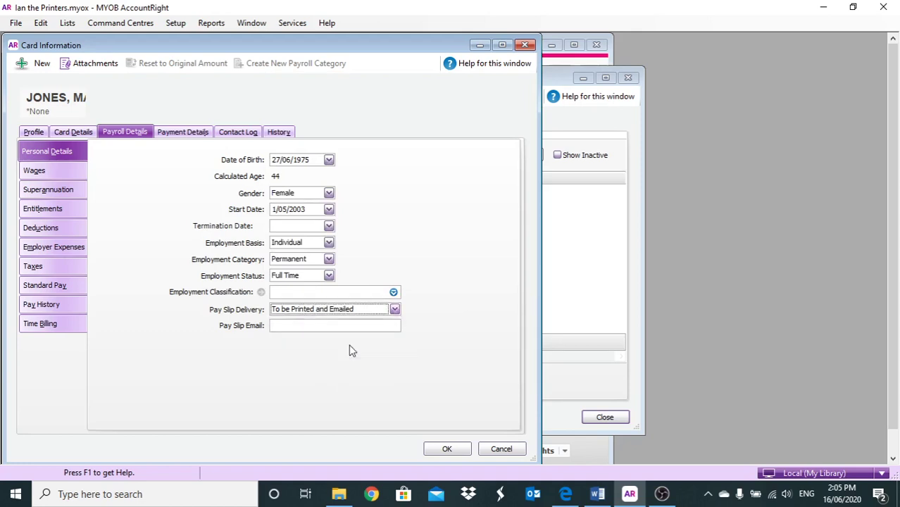
click(310, 324)
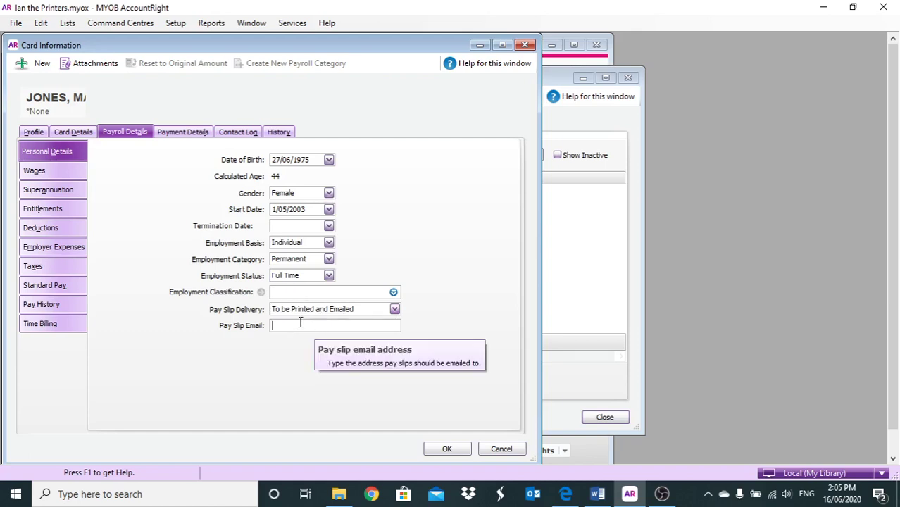
In the employee's wage details, set the pay basis to Hourly with an hourly rate of $18.00.
click(38, 170)
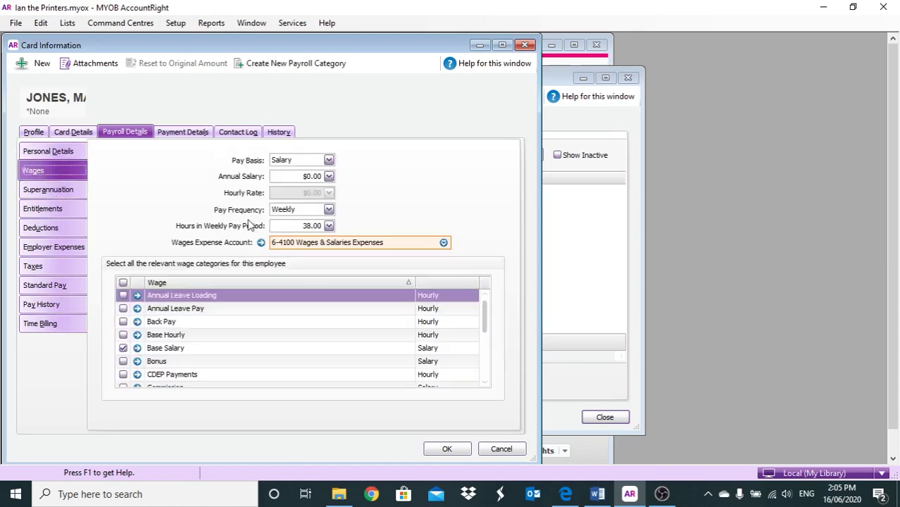
click(329, 161)
click(288, 182)
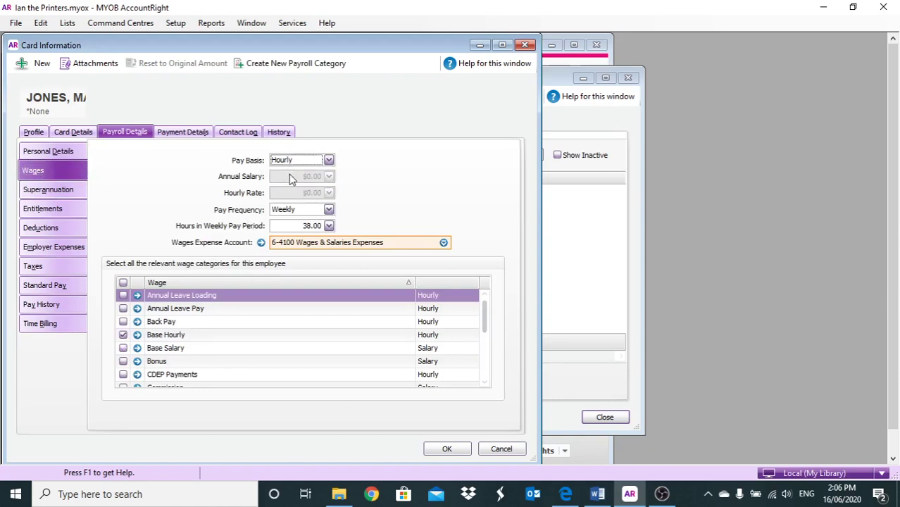
key(Tab)
text(1)
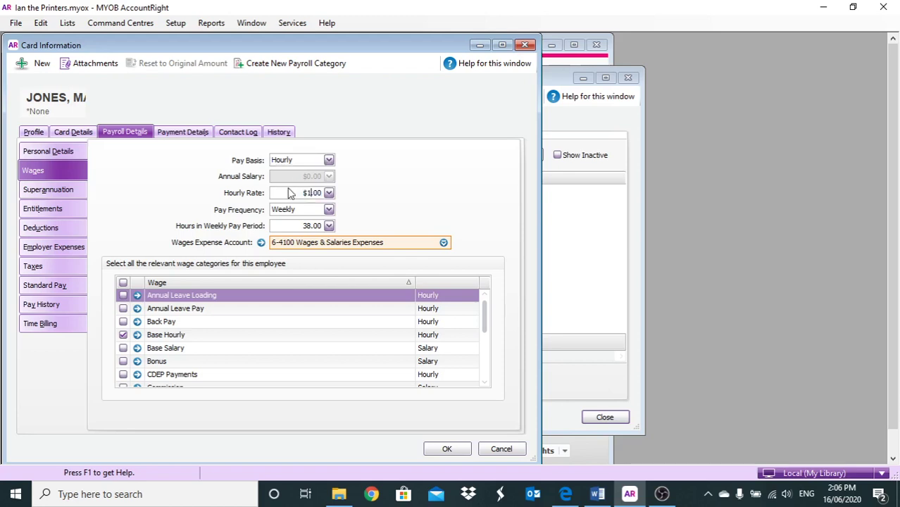
text(8)
click(308, 245)
click(301, 226)
Select the Overtime (1.5x), Personal Leave Pay and Annual Leave Pay wage categories for the employee.
scroll(179, 318, down, 1)
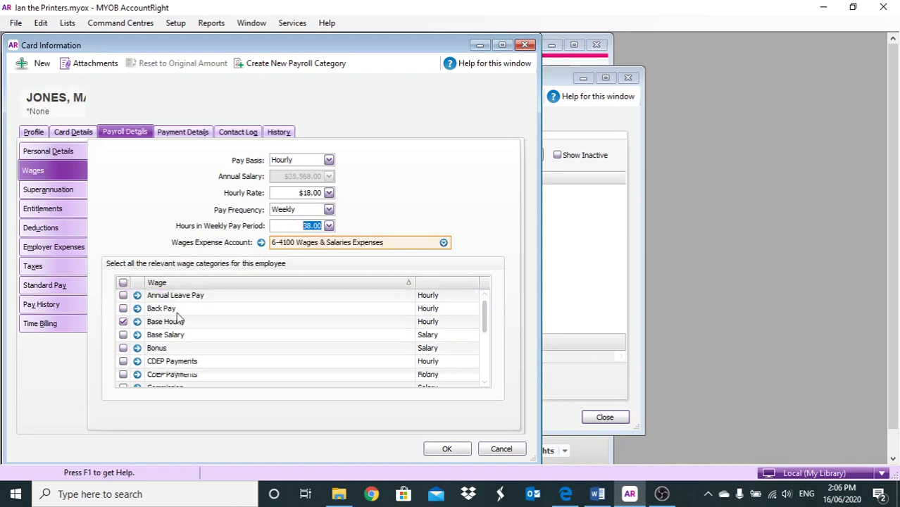
scroll(179, 319, down, 4)
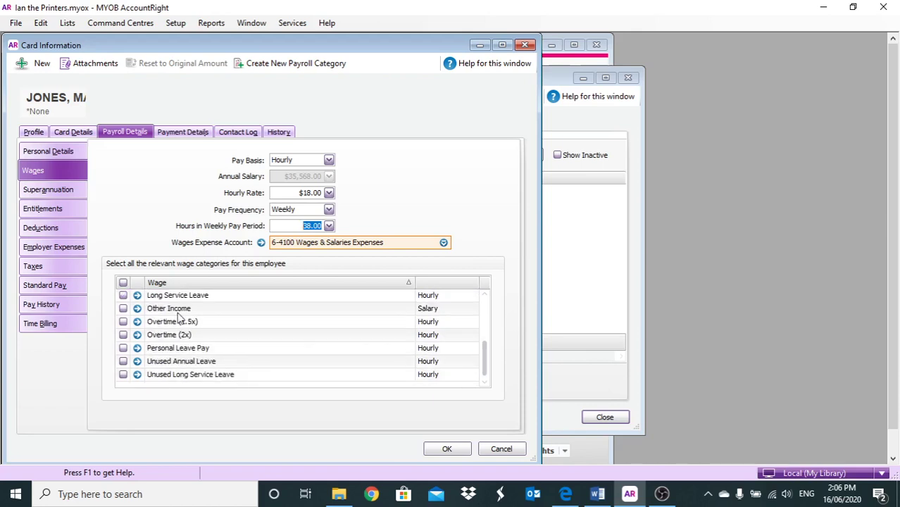
click(123, 322)
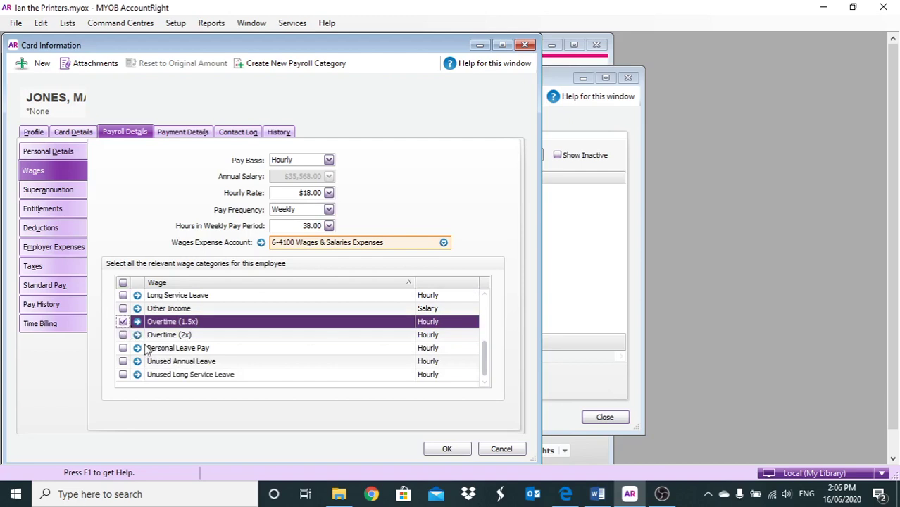
click(123, 349)
click(123, 349)
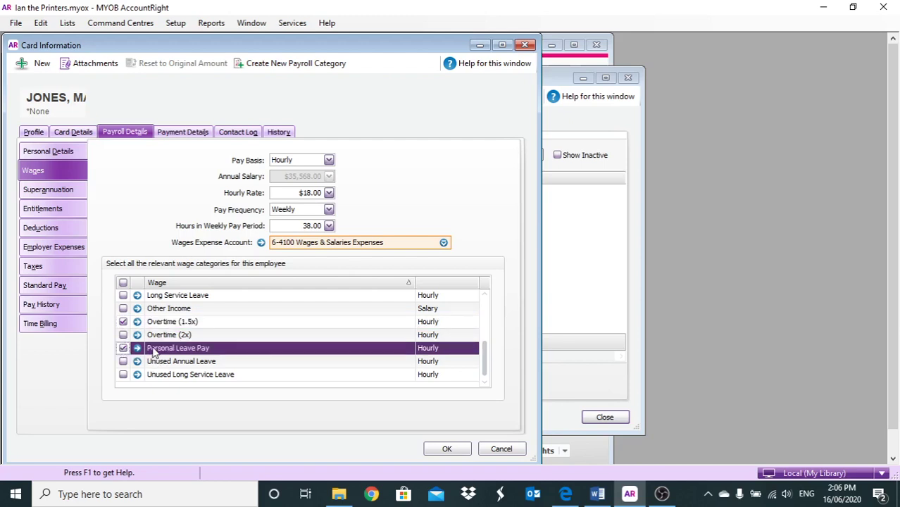
click(484, 295)
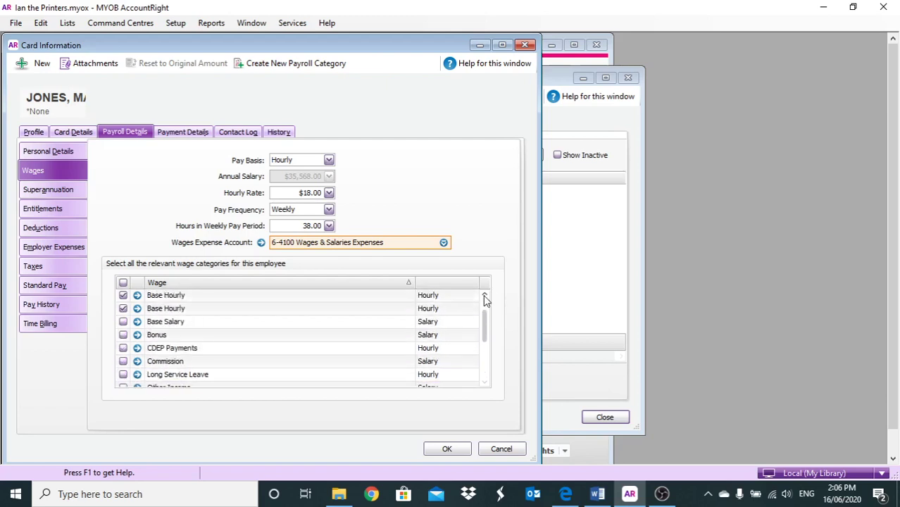
click(484, 296)
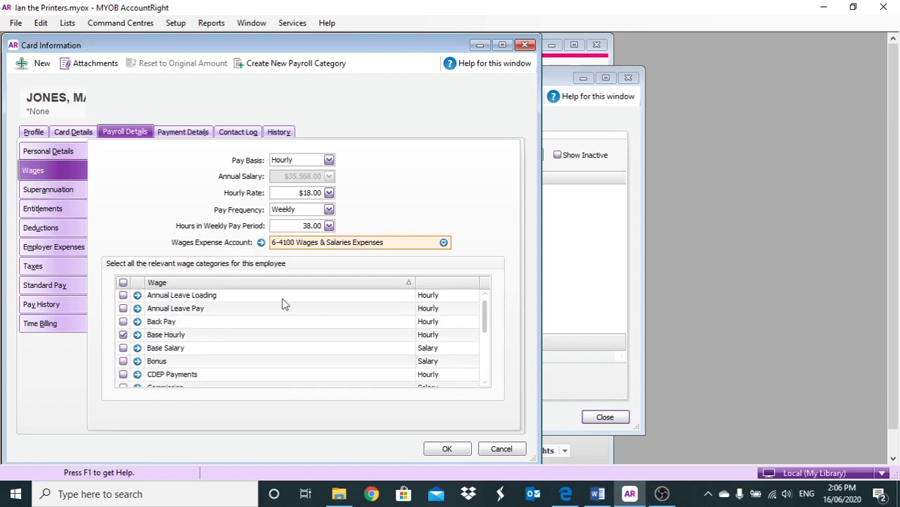
click(124, 310)
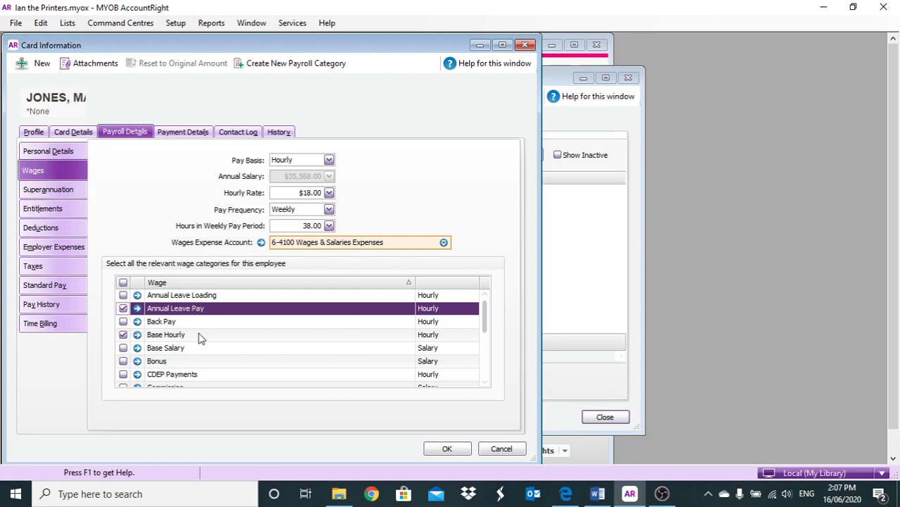
click(484, 385)
scroll(485, 386, down, 3)
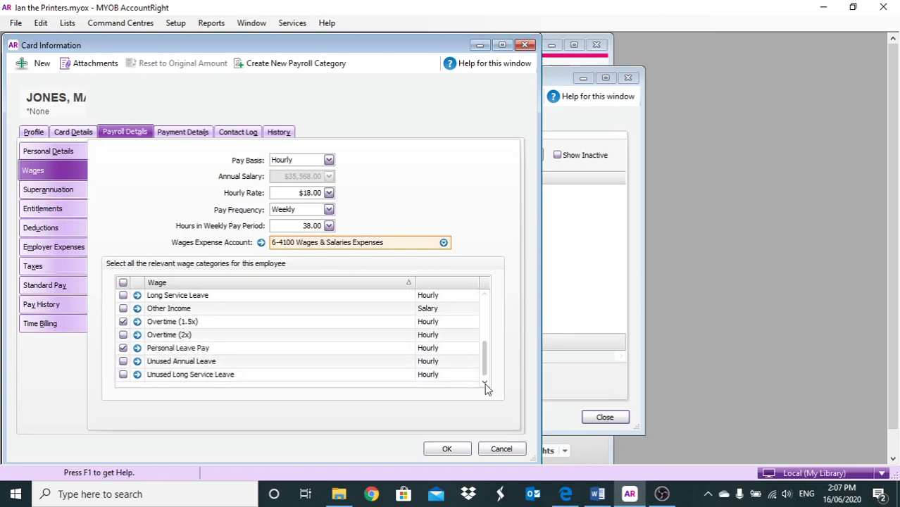
In the superannuation details, select Superannuation Guarantee and create a new superannuation fund named GIO.
click(53, 192)
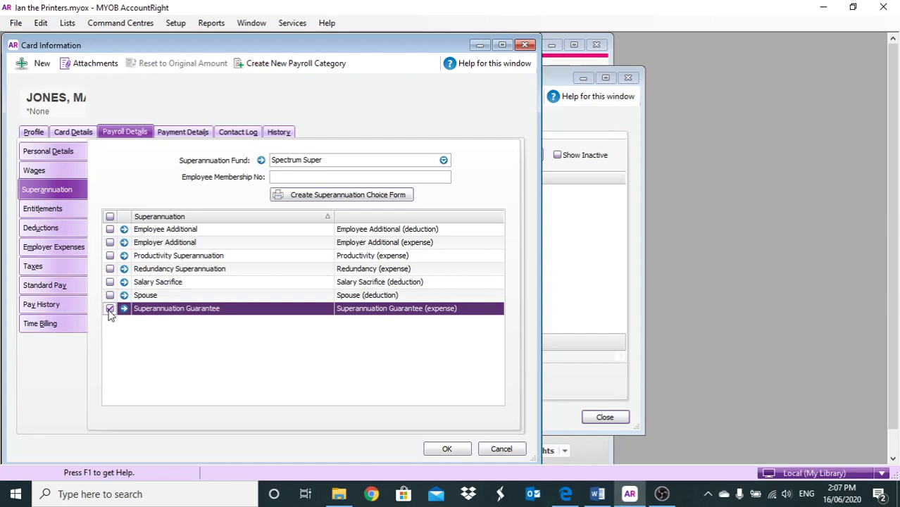
click(444, 160)
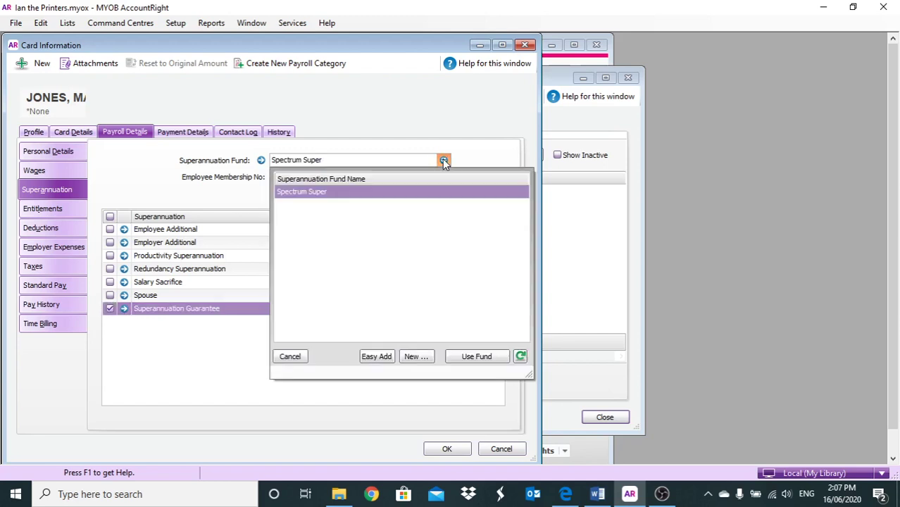
click(416, 356)
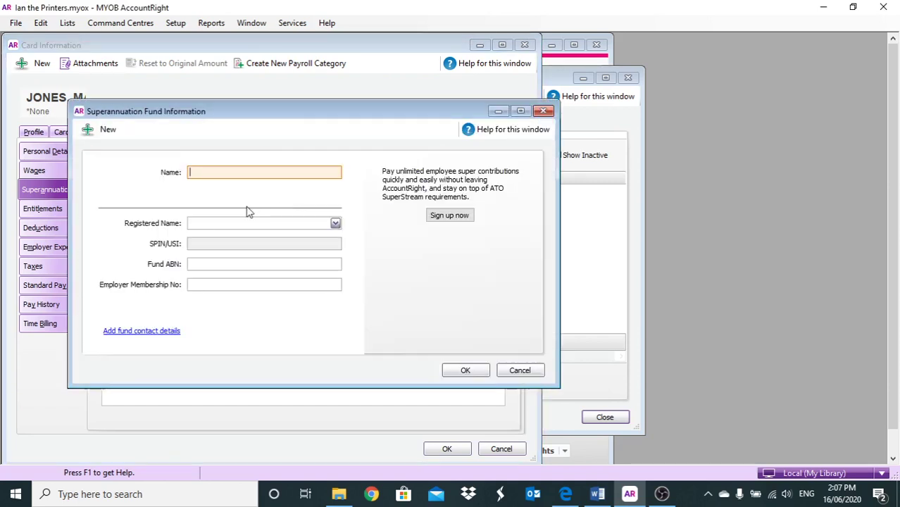
text(GIO)
click(462, 370)
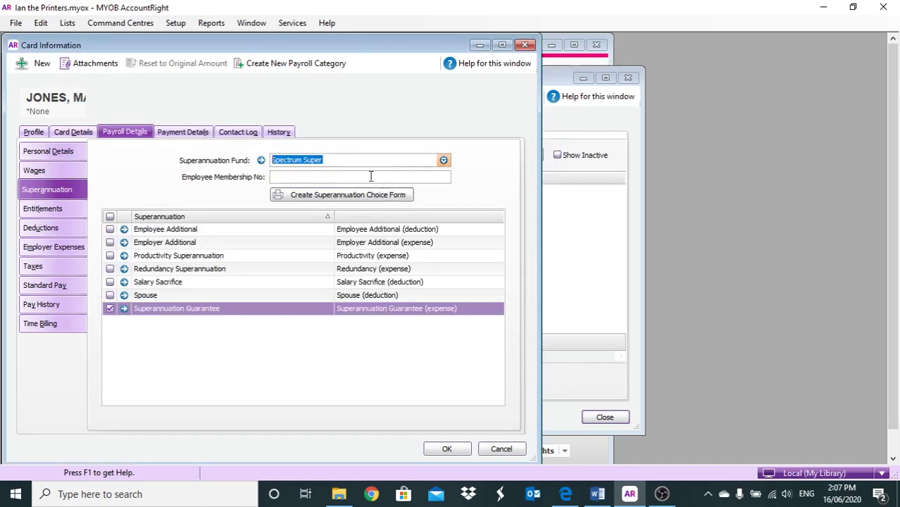
Create another superannuation fund named GIO super.
click(444, 160)
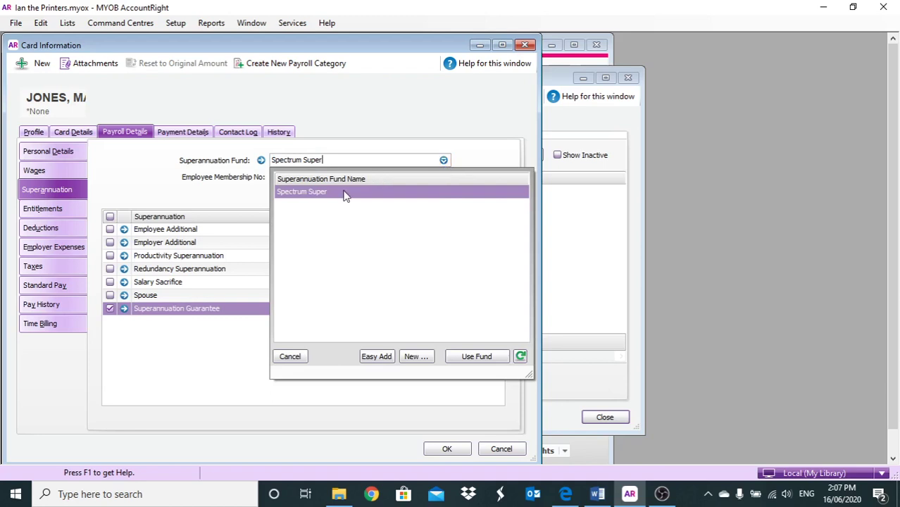
click(408, 358)
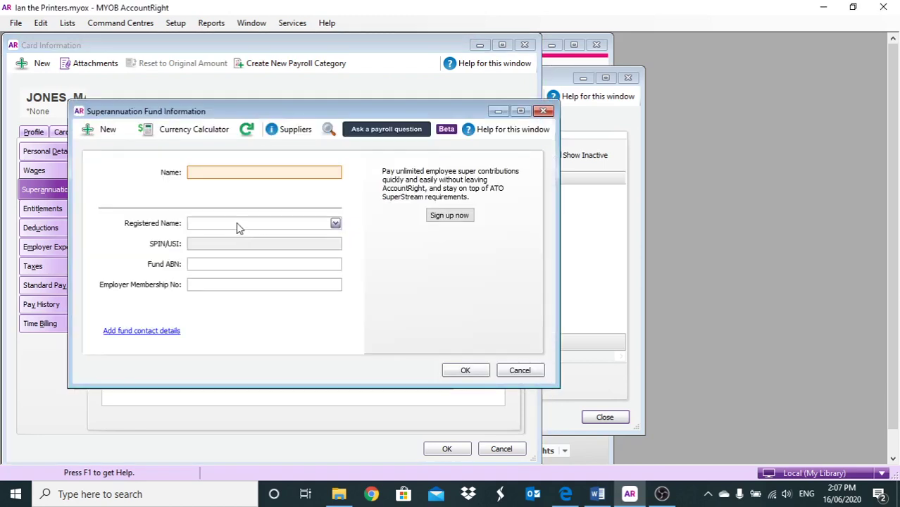
text(G)
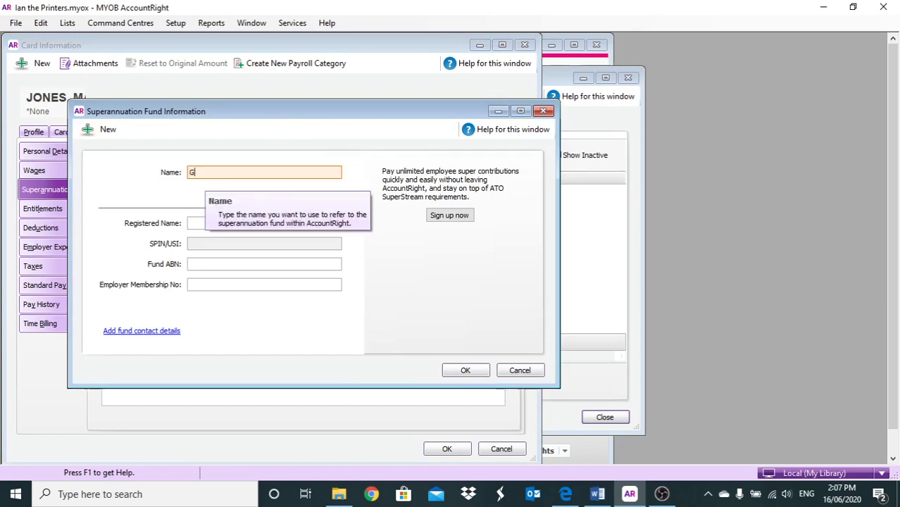
text(IO super)
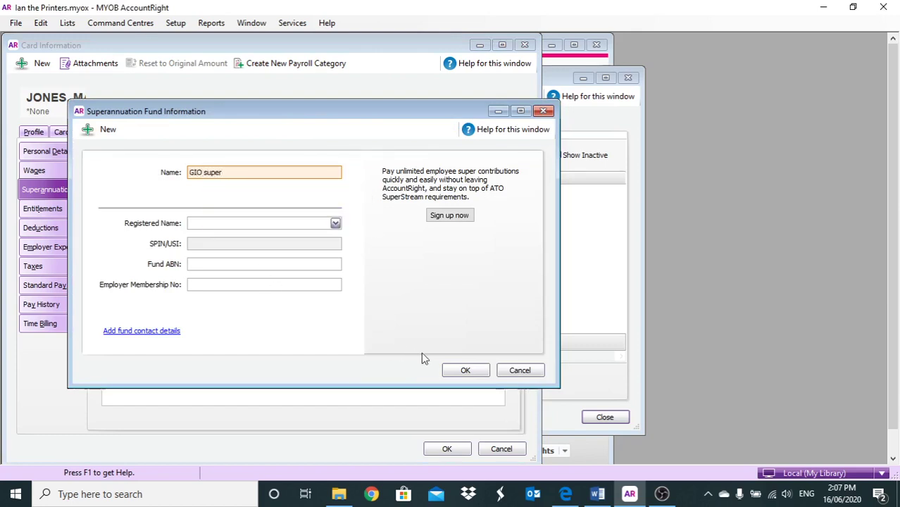
click(463, 367)
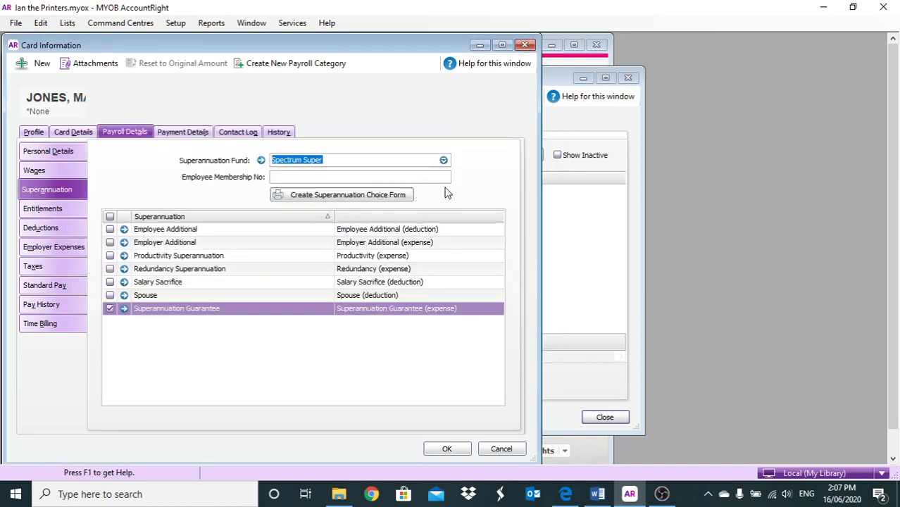
Try to switch the employee's superannuation fund to GIO super.
click(444, 161)
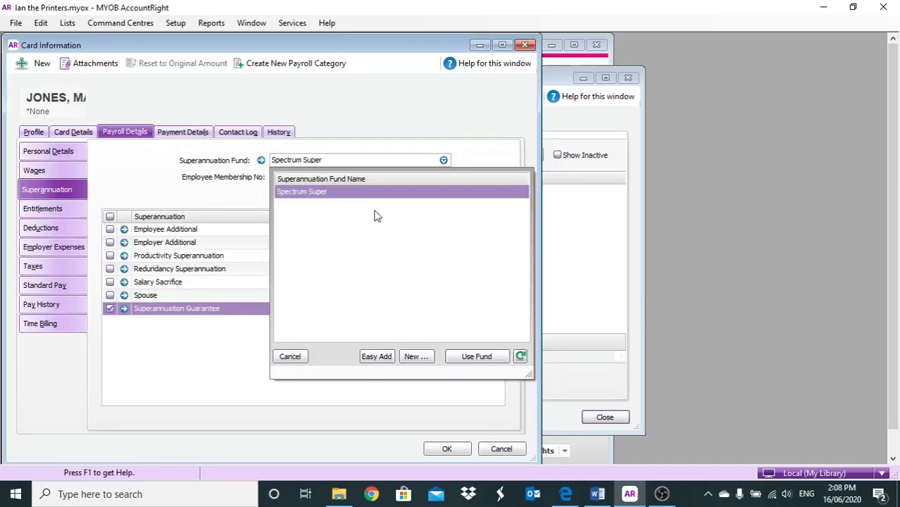
click(337, 159)
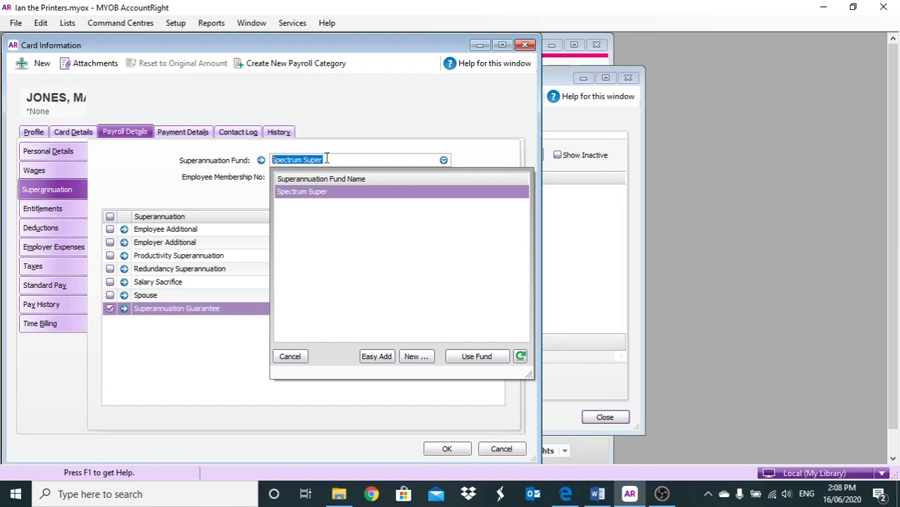
click(337, 159)
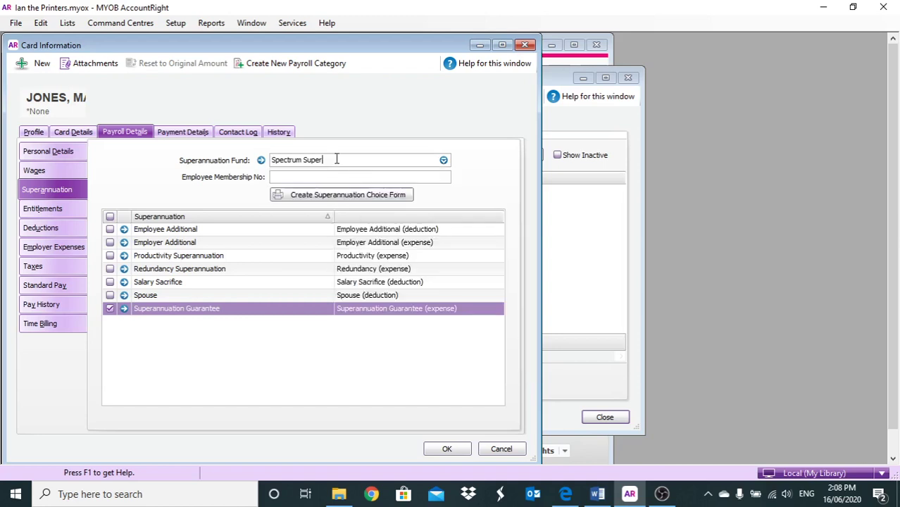
text(gio)
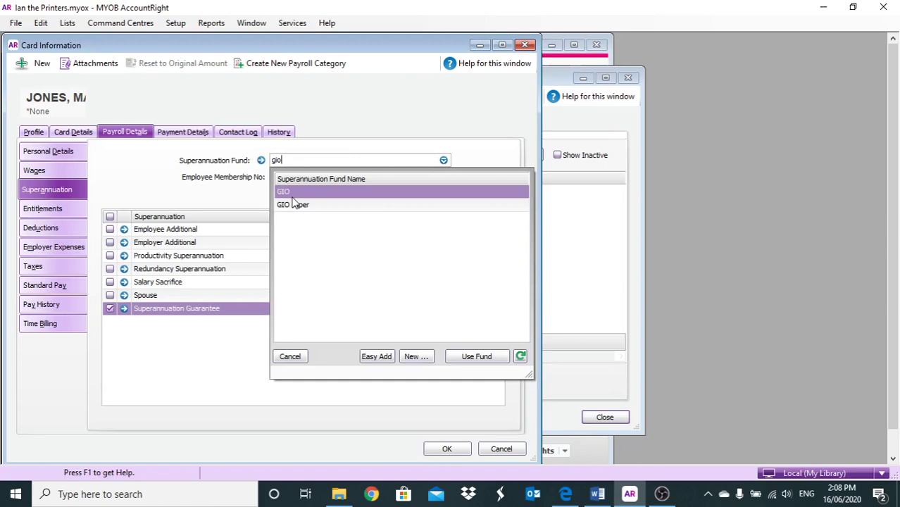
double_click(294, 204)
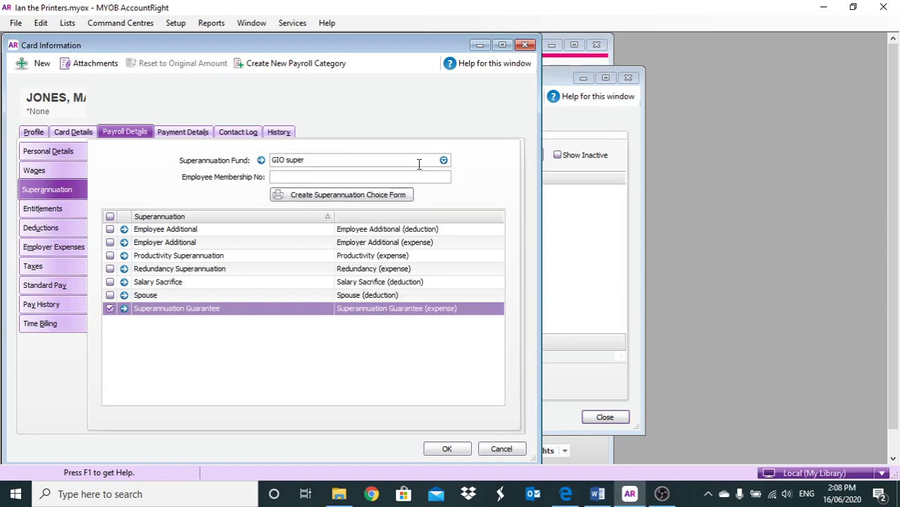
click(443, 161)
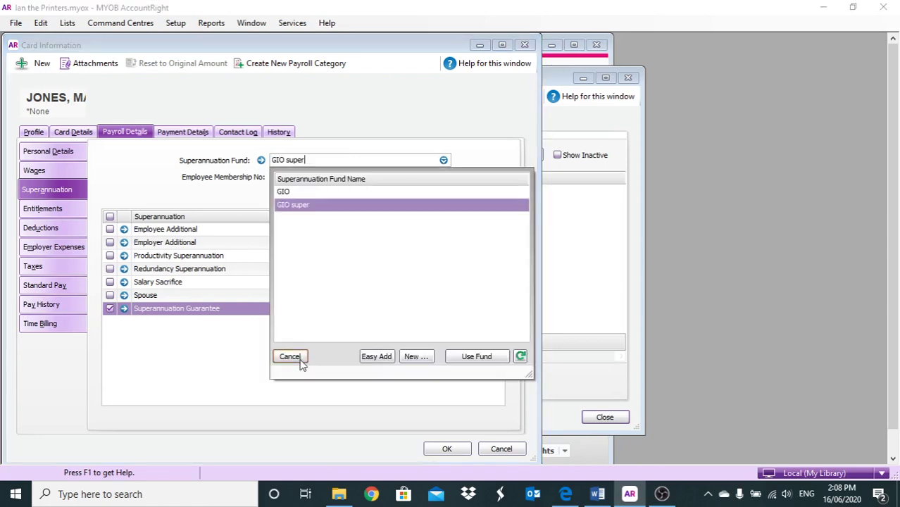
click(301, 360)
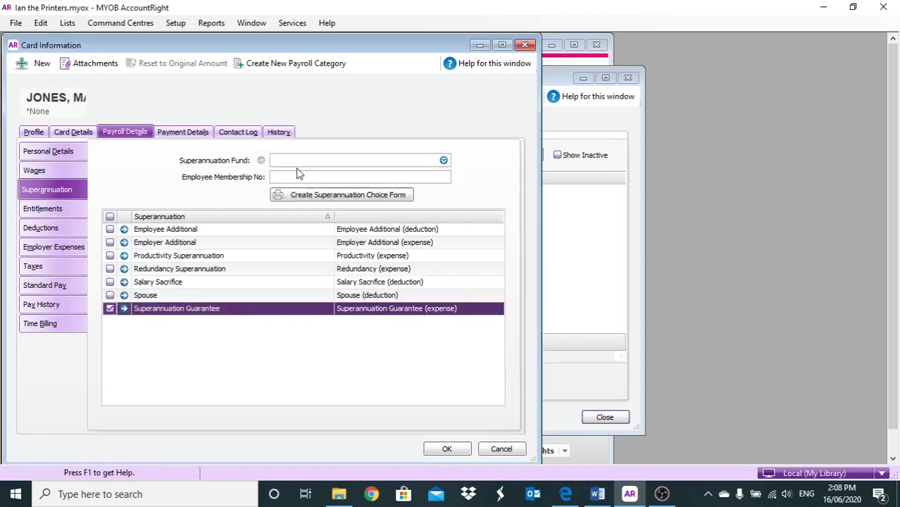
Assign GIO super as the employee's superannuation fund.
click(297, 161)
text(gi)
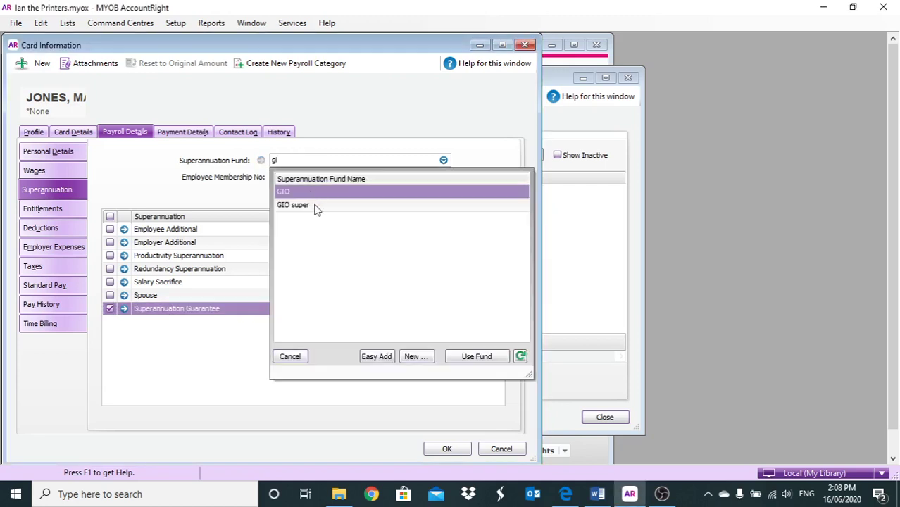
click(315, 206)
double_click(300, 205)
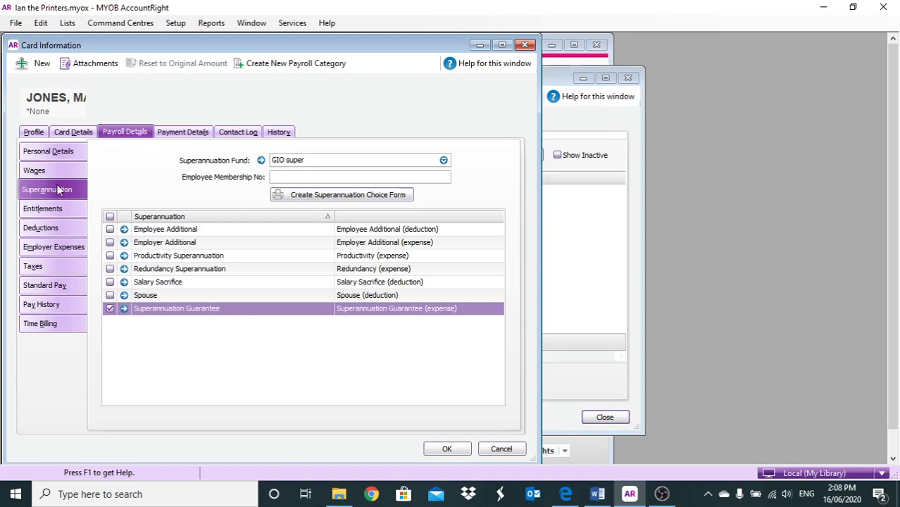
In the employee's entitlements, select Annual Leave Accrual and Personal Leave Accrual.
click(45, 209)
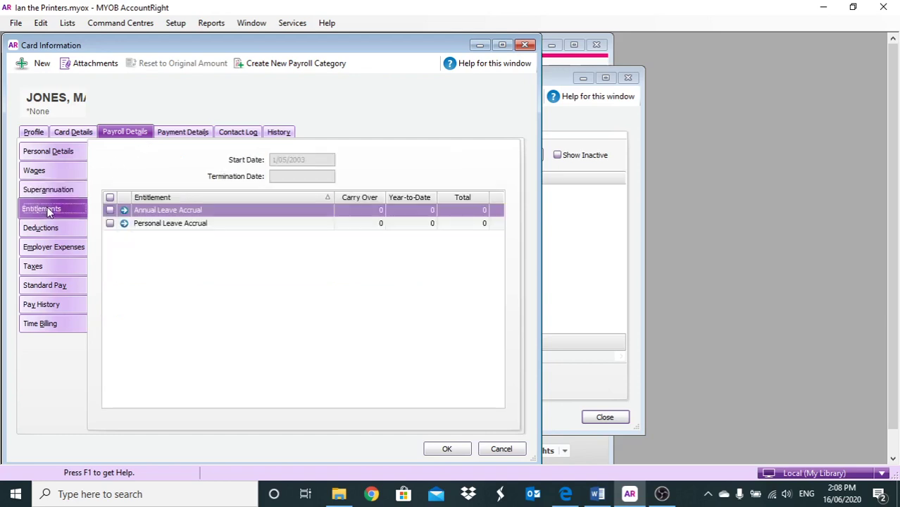
click(110, 211)
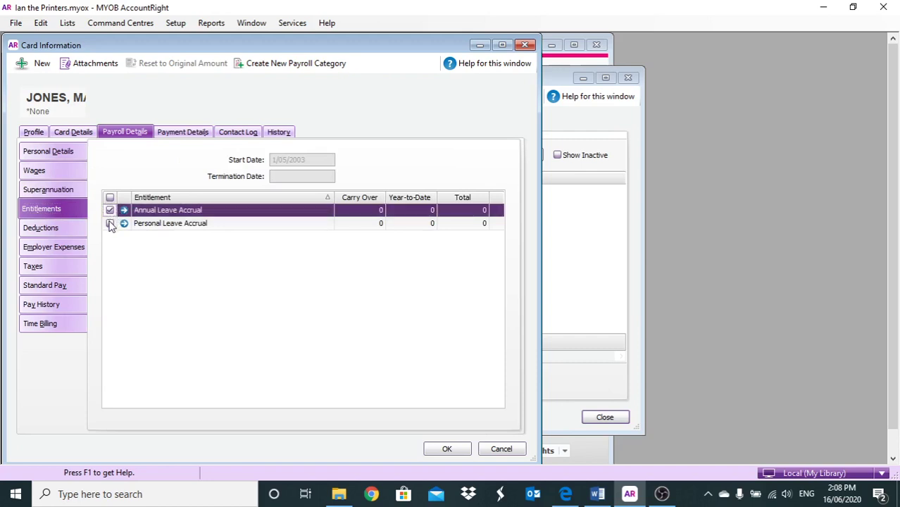
click(110, 224)
click(110, 224)
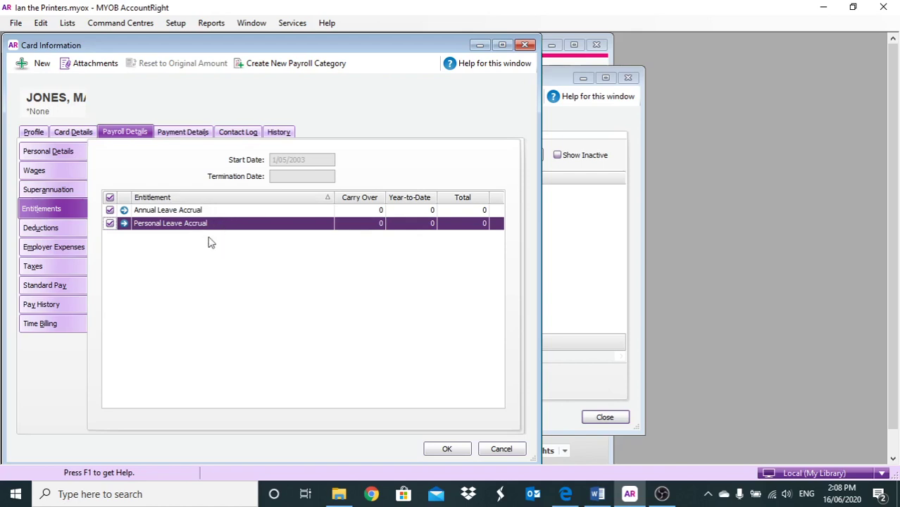
Leave all deductions unselected and select WorkCover as the employer expense for this employee.
click(57, 228)
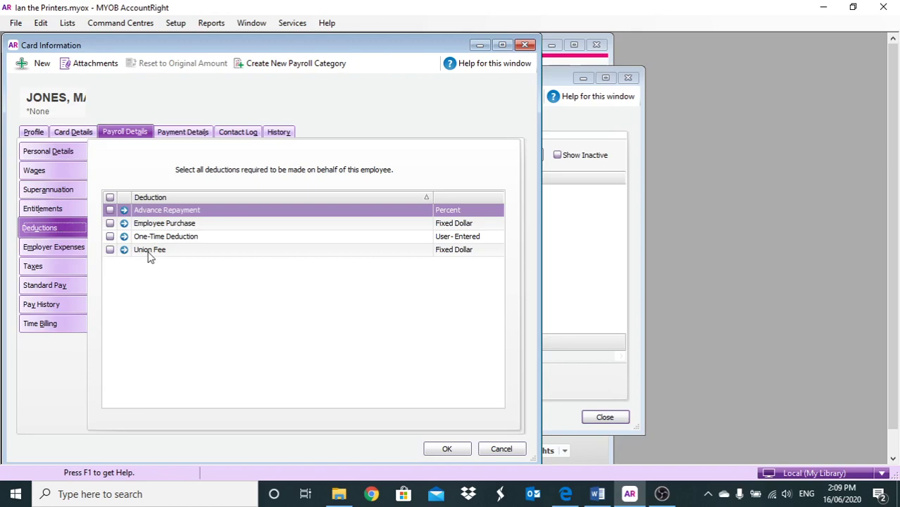
click(60, 250)
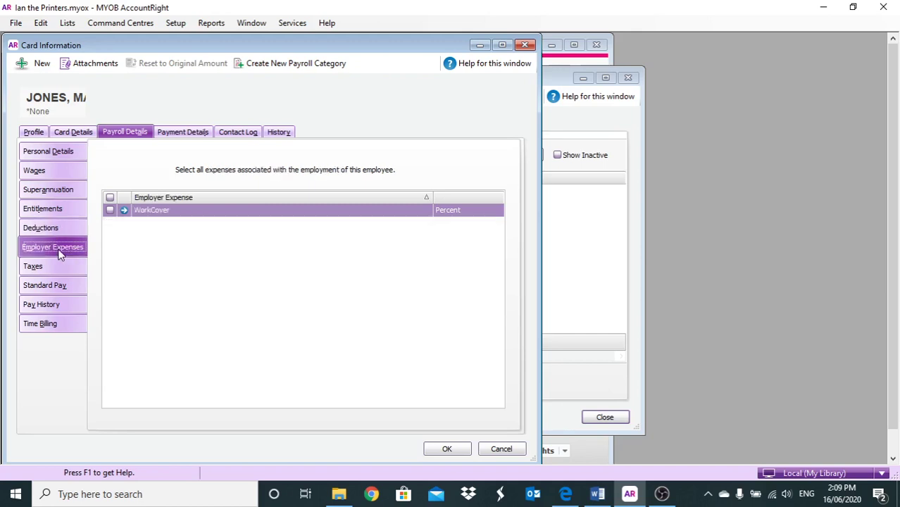
click(110, 210)
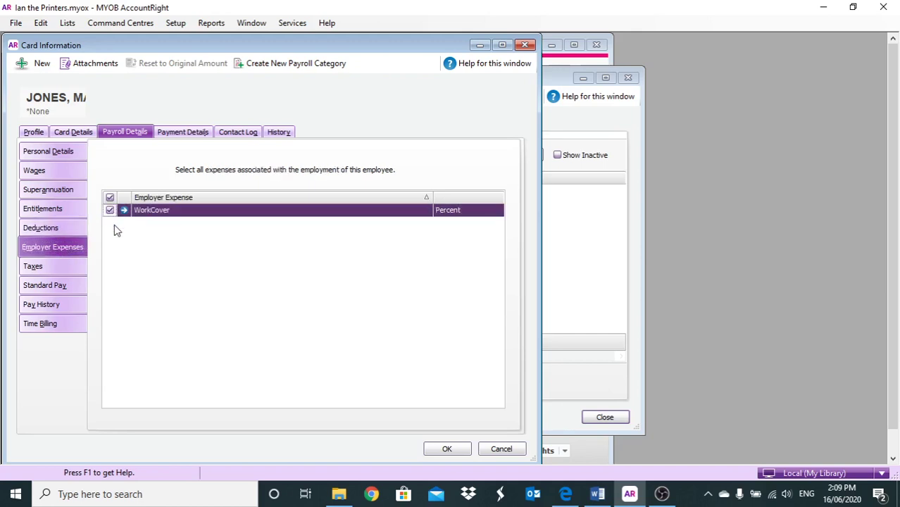
In the tax details, enter the employee's tax file number and dismiss the validation warning, leaving the tax table at Tax Free Threshold.
click(62, 263)
click(288, 160)
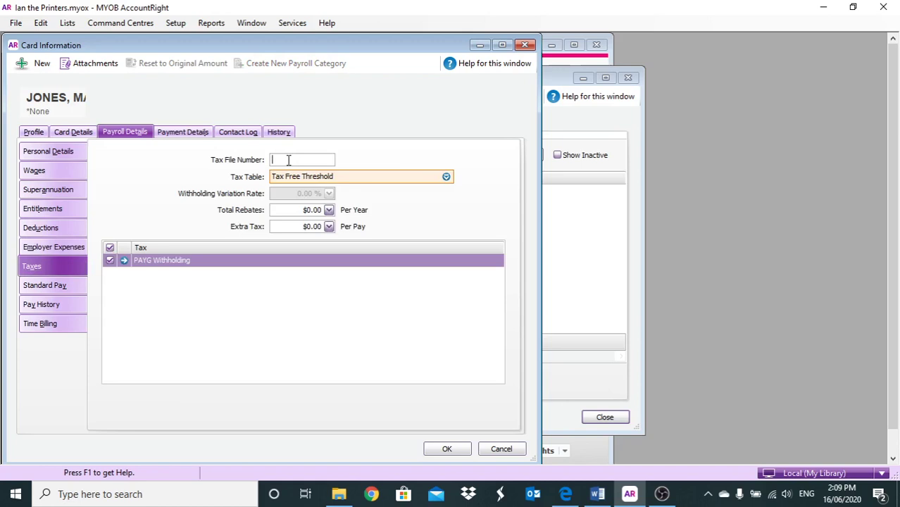
text(555 555 555)
click(392, 177)
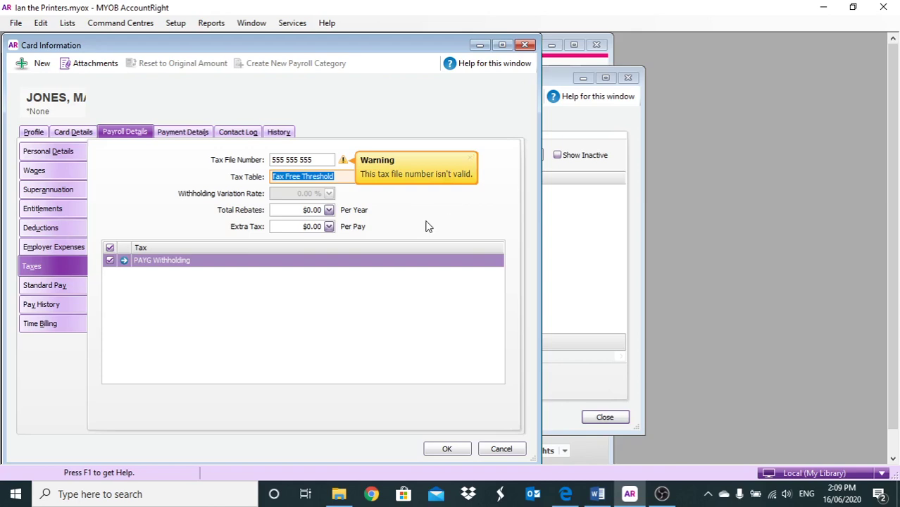
click(470, 156)
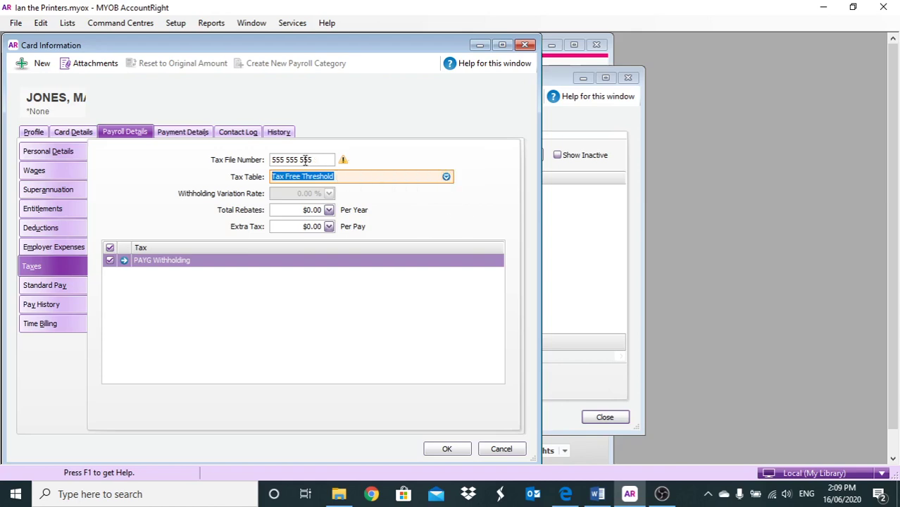
Choose Tax Free Threshold as the employee's tax table and review the standard pay, pay history and tax details.
click(445, 177)
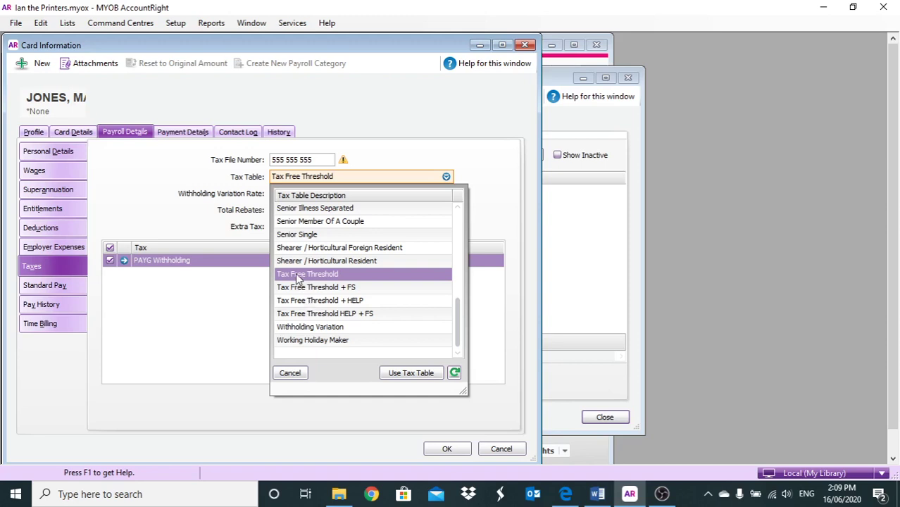
double_click(299, 274)
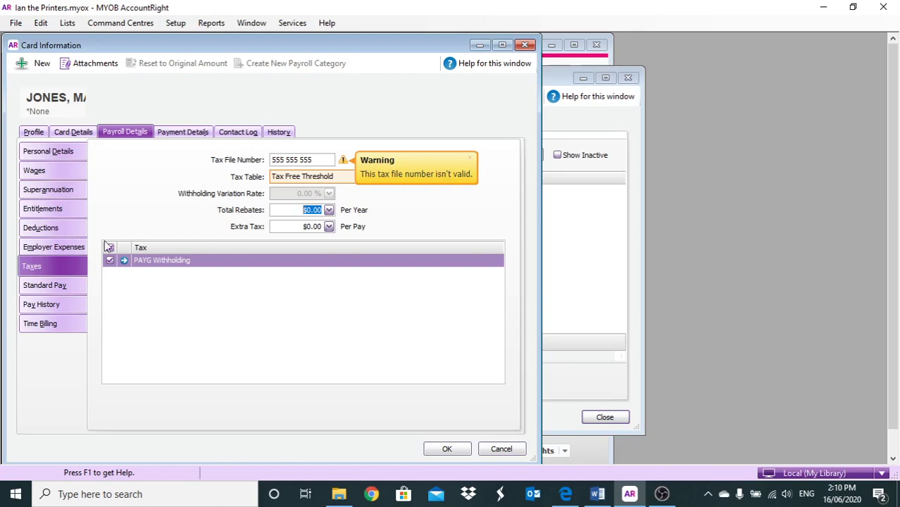
click(64, 286)
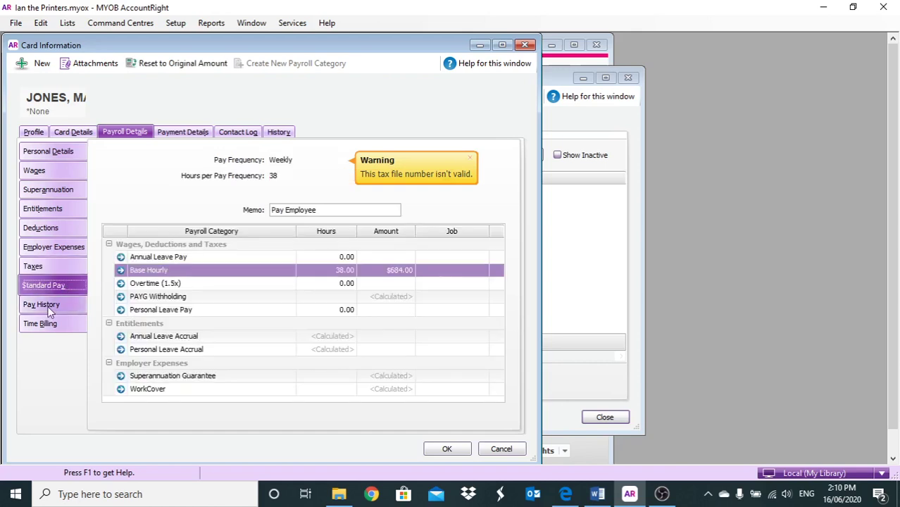
click(52, 308)
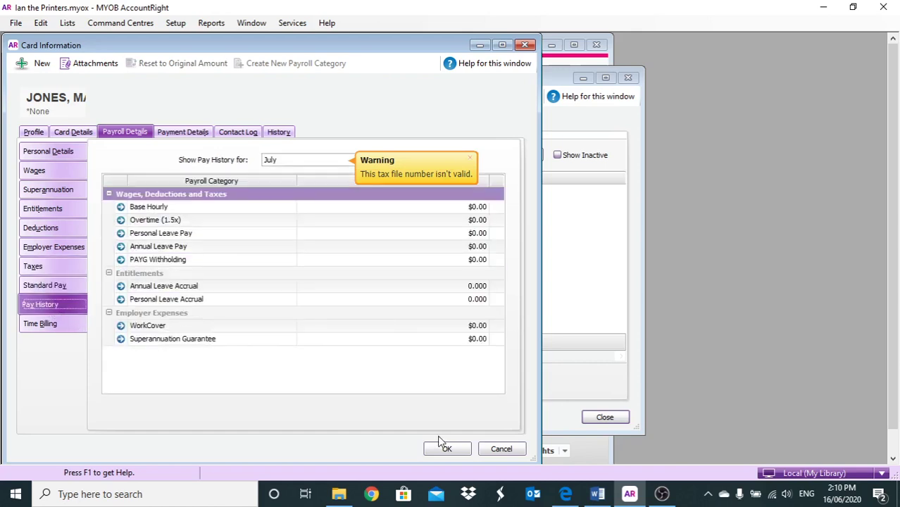
click(55, 262)
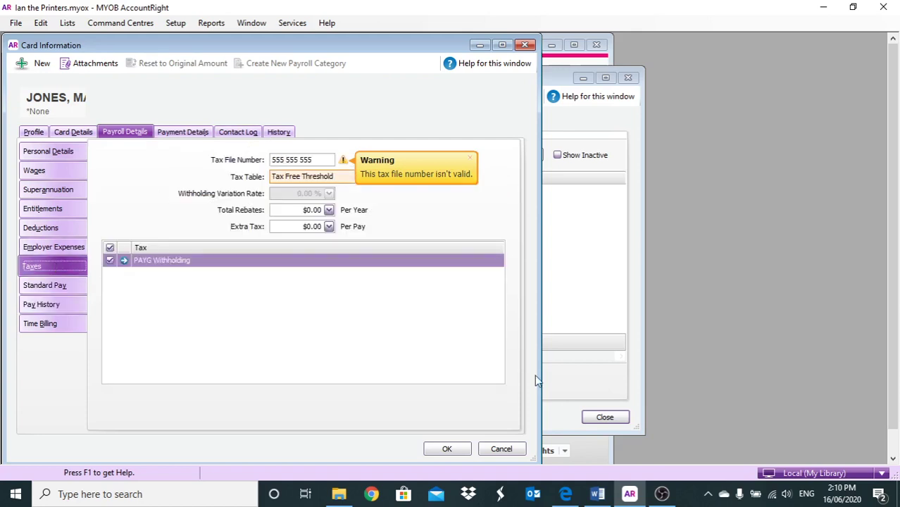
Set the employee's pay slip delivery to To be Printed and save the card.
click(447, 448)
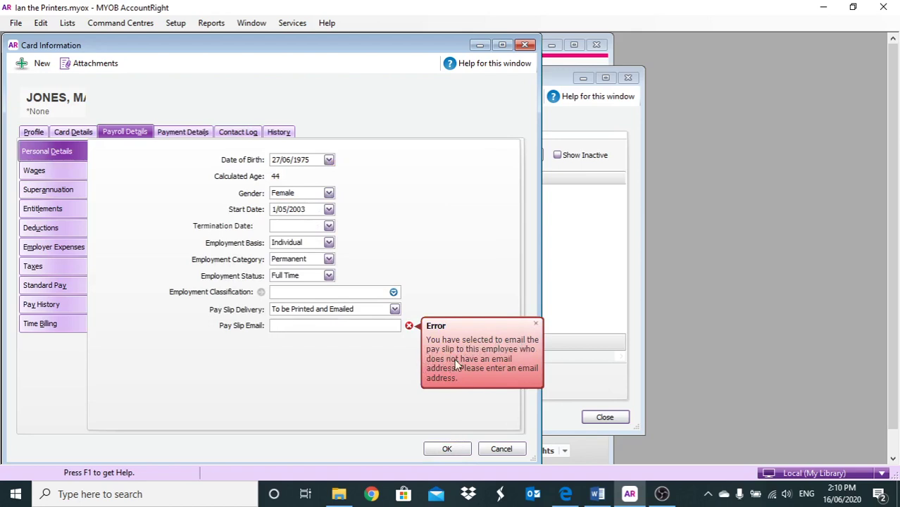
click(395, 309)
click(333, 321)
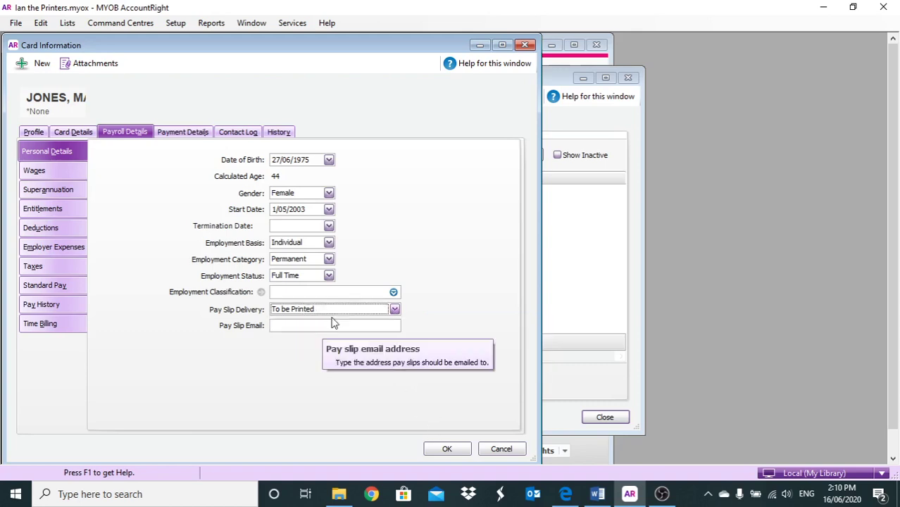
click(452, 450)
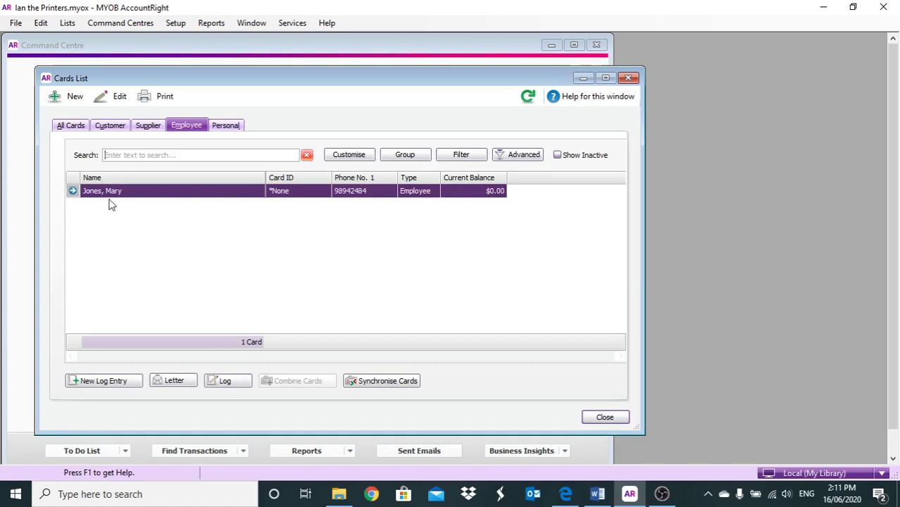
Reopen the saved employee card and set its payment method to Electronic.
click(73, 190)
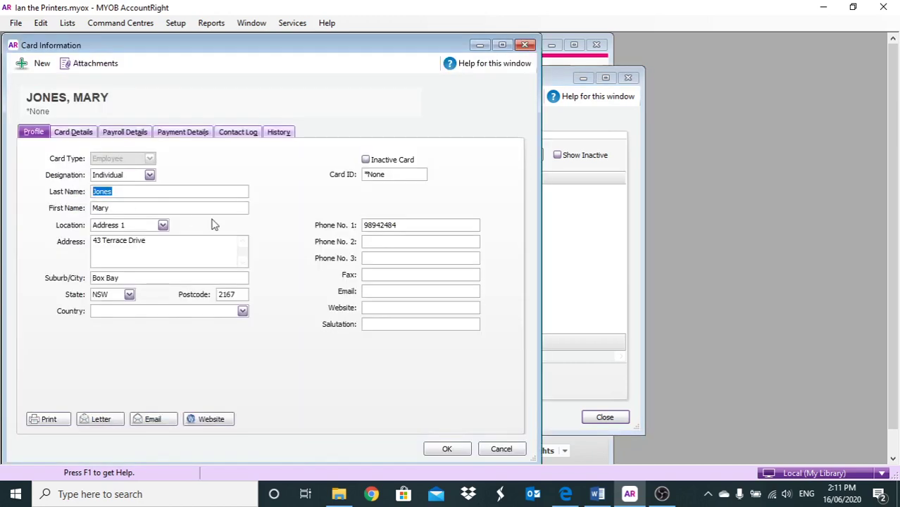
click(187, 136)
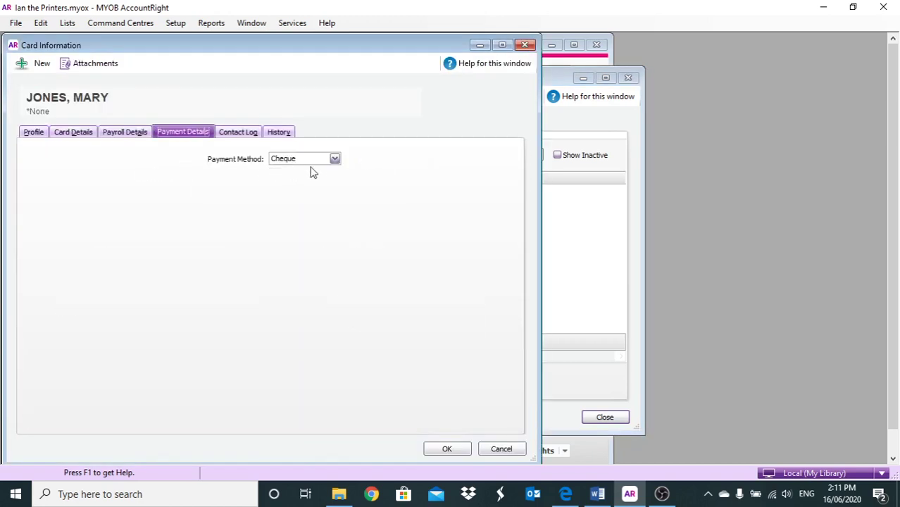
click(335, 160)
click(288, 181)
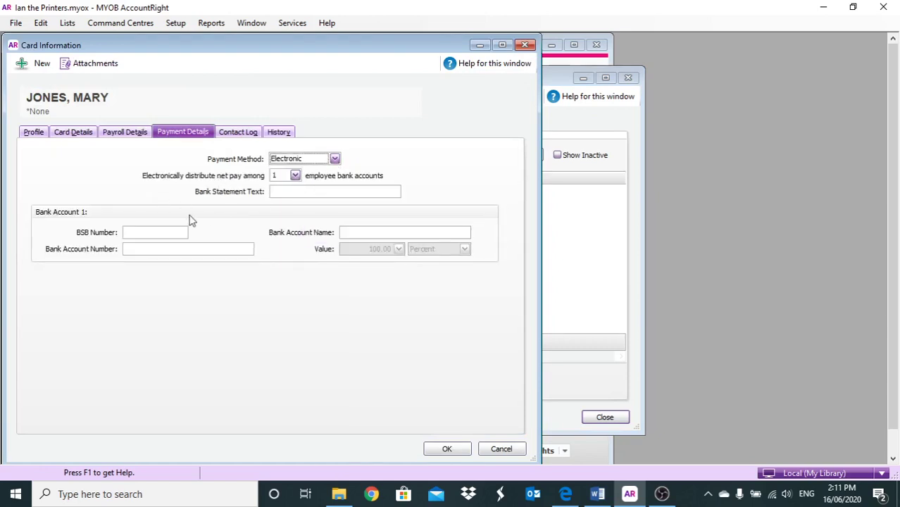
Enter the BSB number, bank account number and account name for the employee's Bank Account 1.
click(134, 232)
text(892-155)
click(147, 249)
text(69)
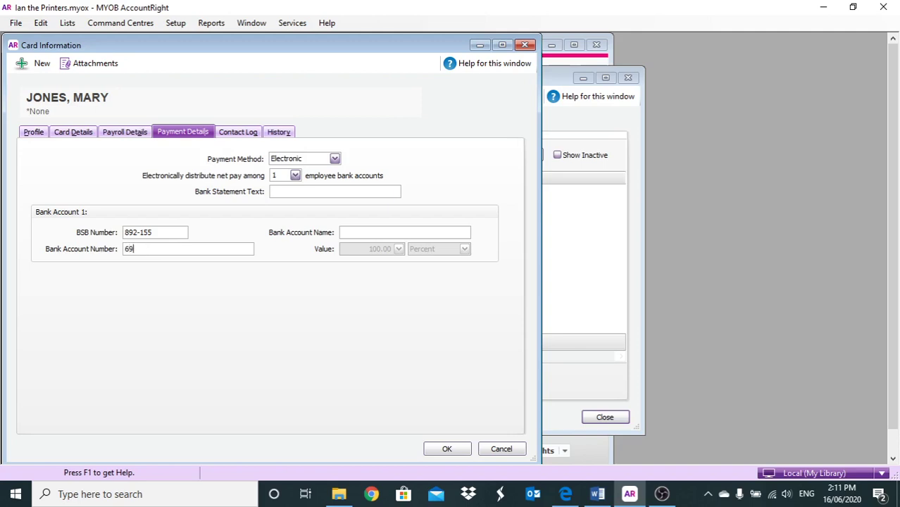
text(36583)
click(365, 235)
text(MARY JONES)
Set the bank statement text to WEEKLY PAY and save the employee's payment details.
click(308, 191)
text(WEEKLY )
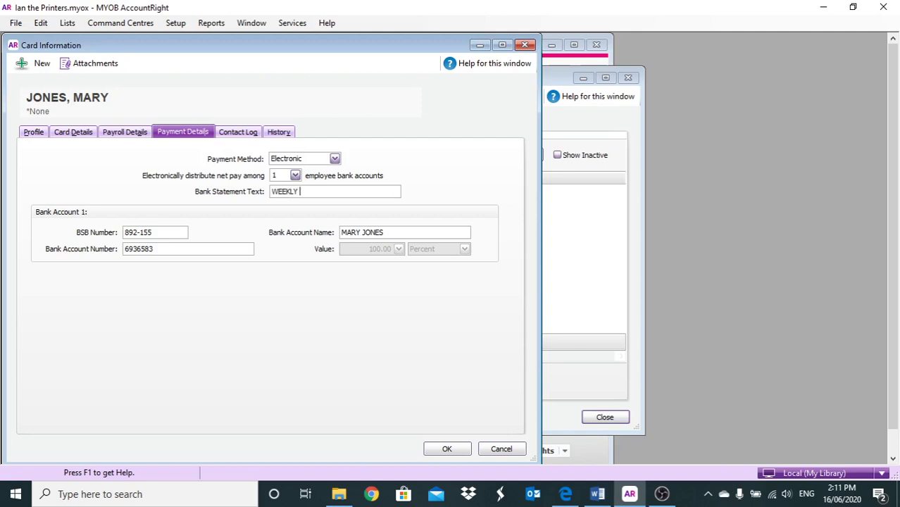
text(PAYF)
key(BackSpace)
click(457, 450)
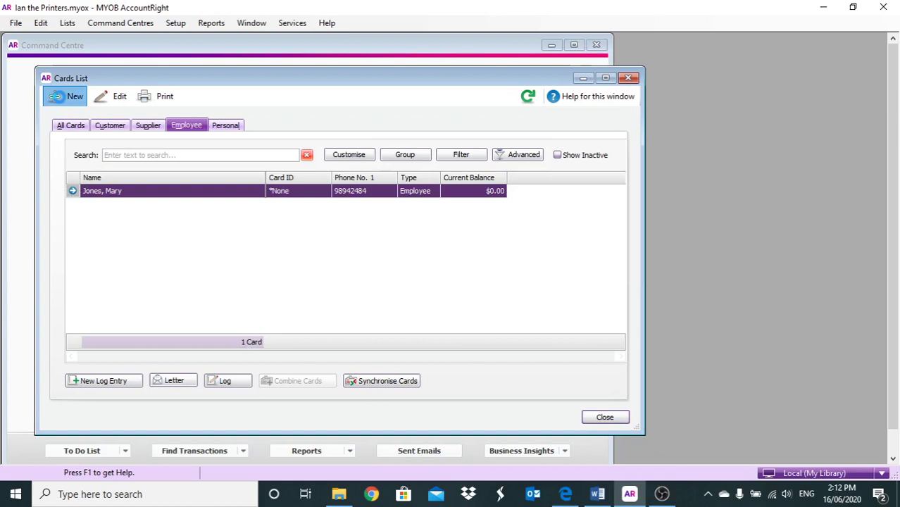
Create a new individual employee card and enter the employee's last name and first name.
click(57, 96)
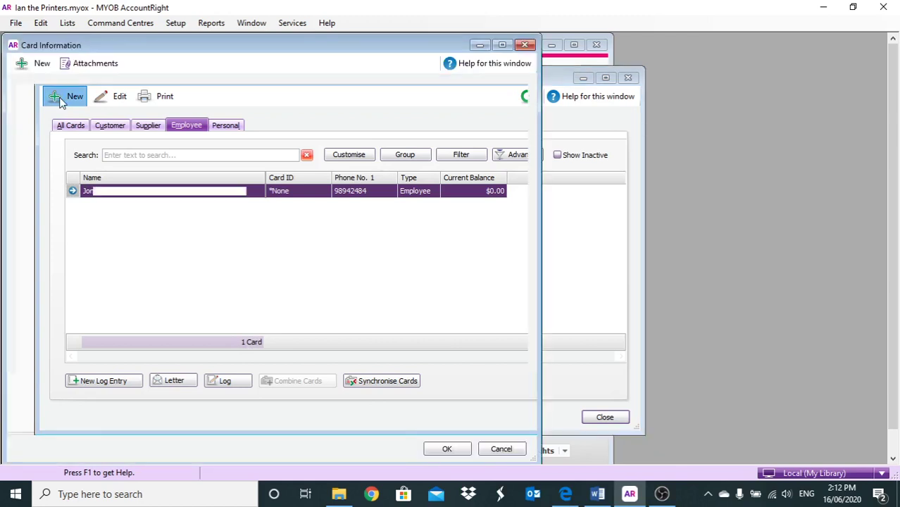
click(109, 189)
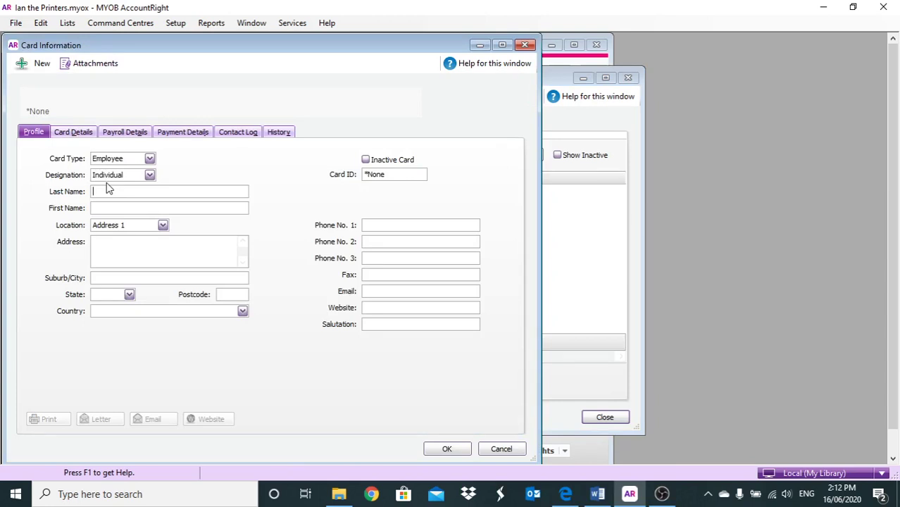
text(Long)
key(Tab)
text(Alan)
key(Tab)
key(Tab)
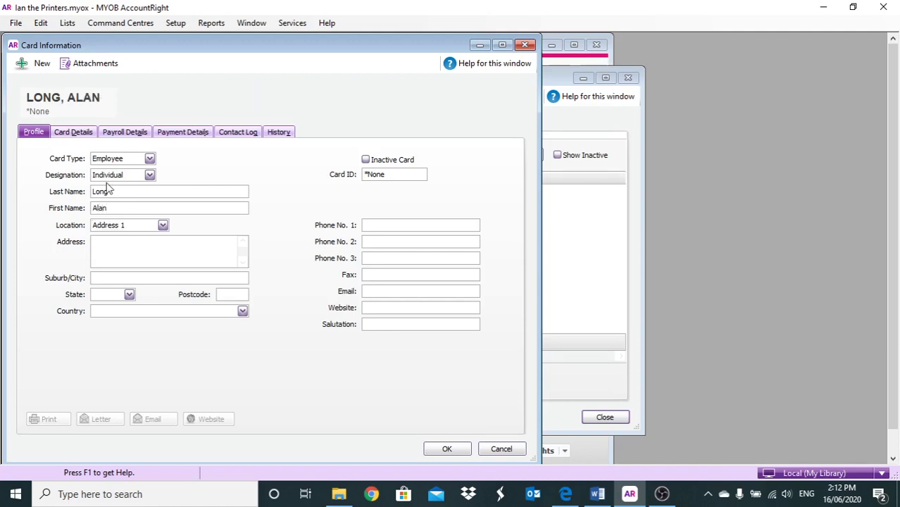
Fill in the new employee's street address, suburb, state and postcode for Address 1.
text(556)
key(BackSpace)
text(5 Lester Street)
key(Tab)
text(LOng)
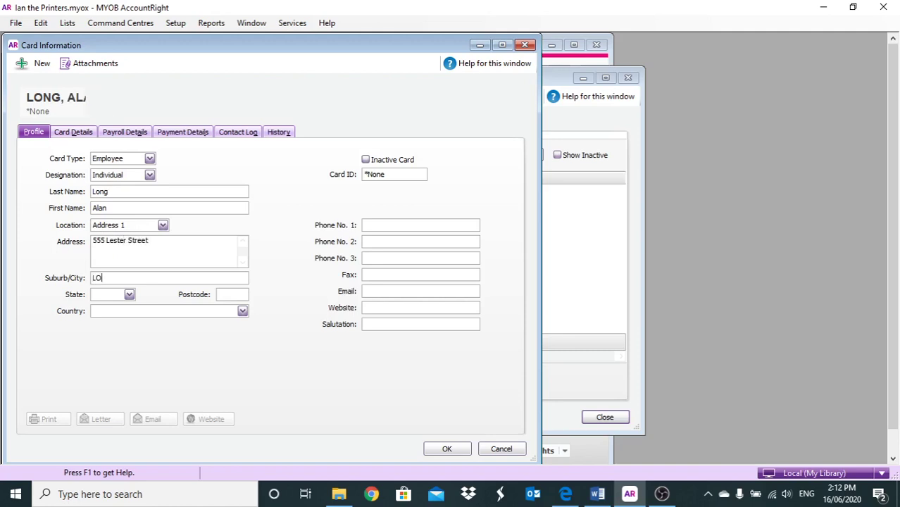
key(BackSpace)
key(BackSpace)
key(BackSpace)
text(ongeville)
key(Tab)
text(NSW)
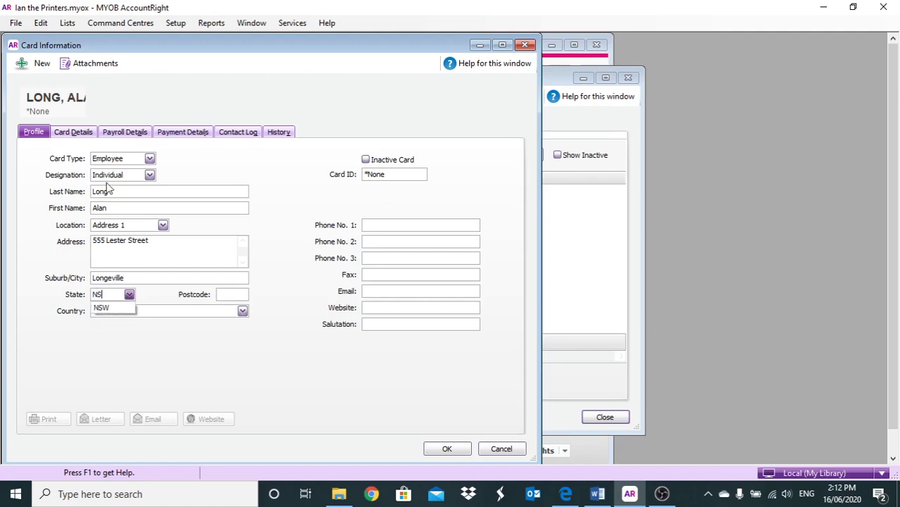
key(Tab)
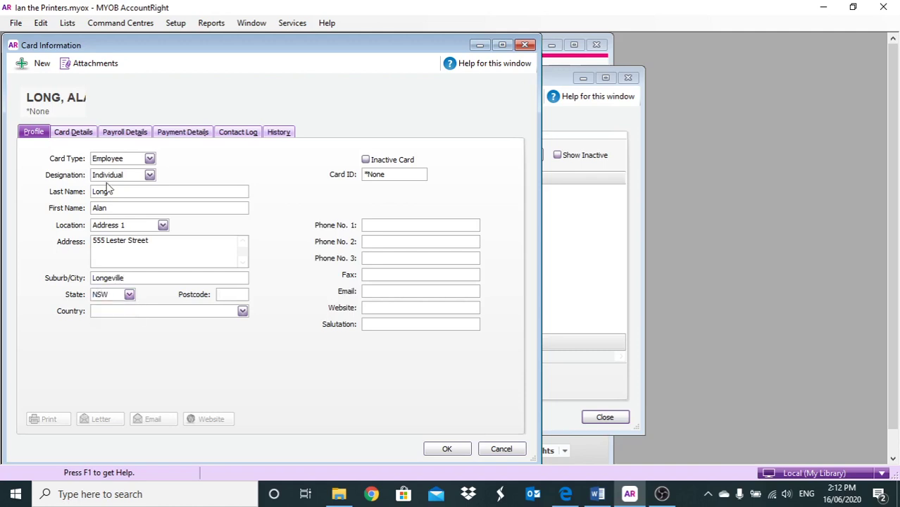
text(2447)
Enter the new employee's main phone number as Phone No. 1.
click(375, 229)
text(98)
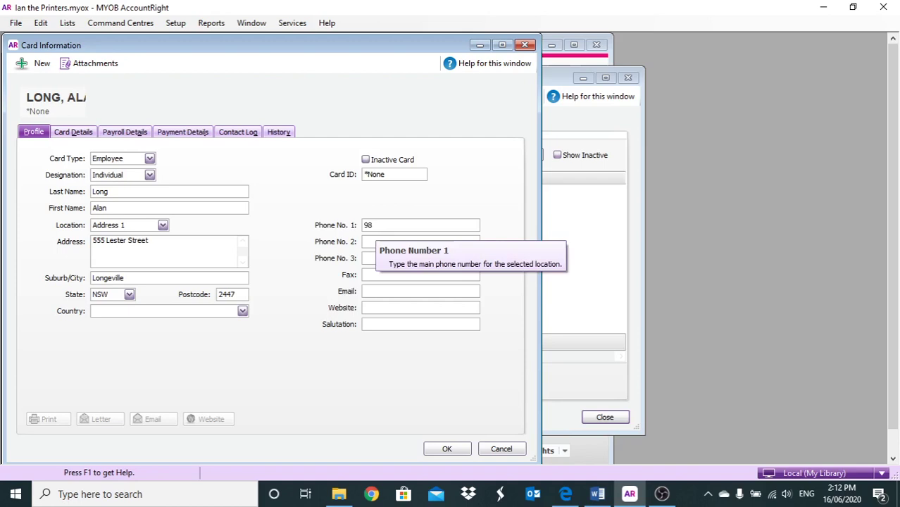
text(956455)
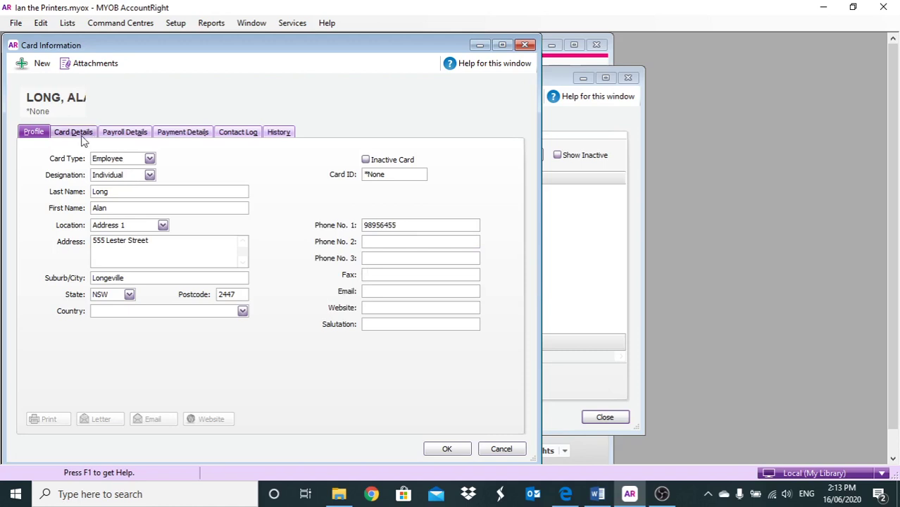
In the payroll personal details, set the gender to Male and the start date to 12/05/03, leaving the date of birth blank.
click(117, 138)
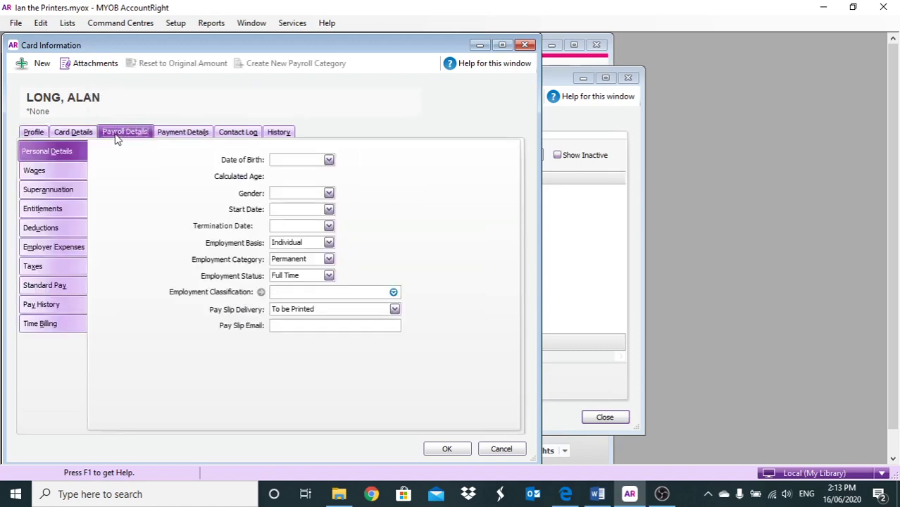
click(287, 158)
click(308, 194)
click(284, 216)
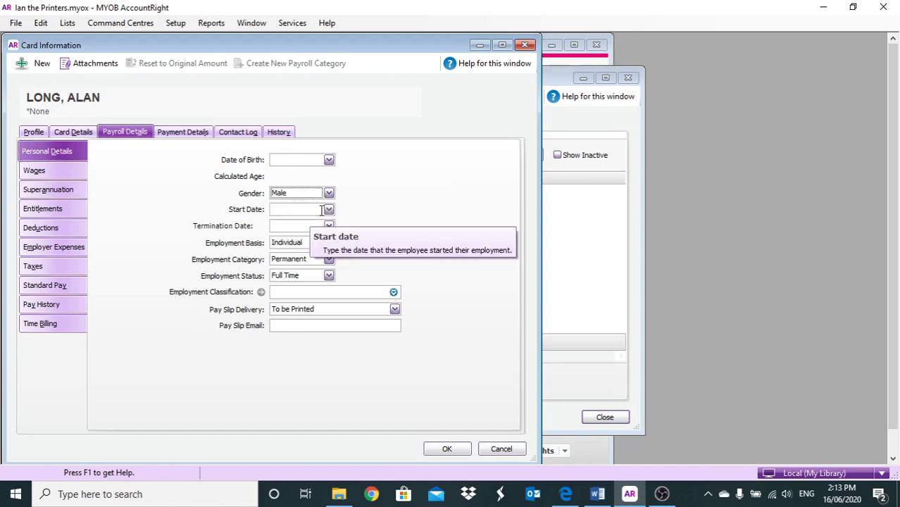
click(305, 211)
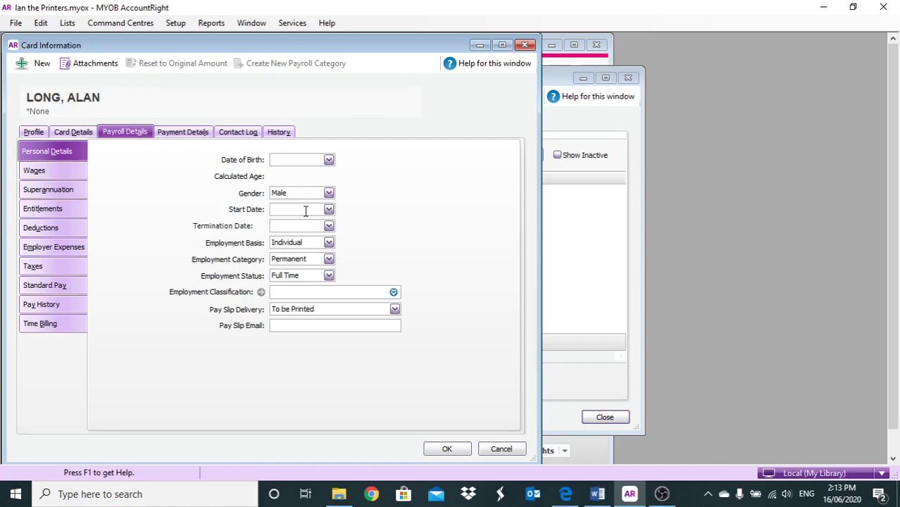
text(12/05/03)
In the employee's wage details, set the annual salary to $38,000, keeping the Salary pay basis.
click(39, 173)
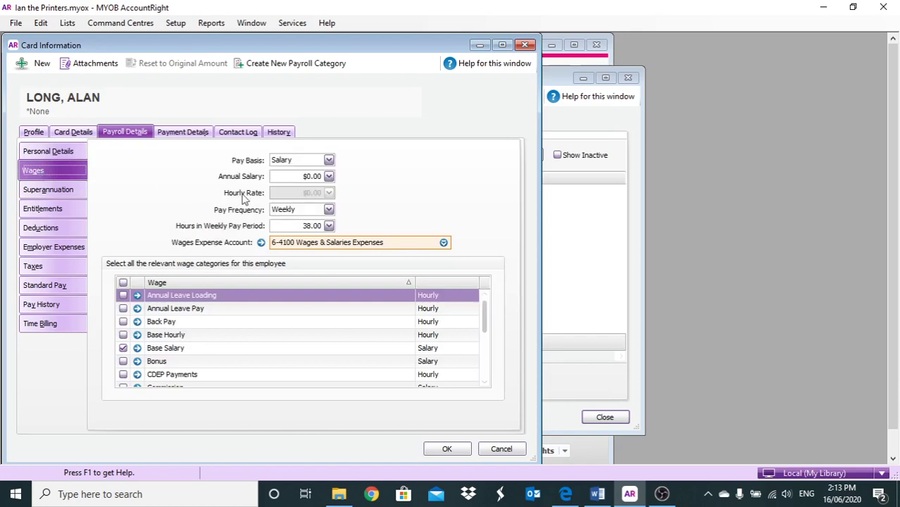
drag(292, 180, 325, 200)
text(38000)
key(Tab)
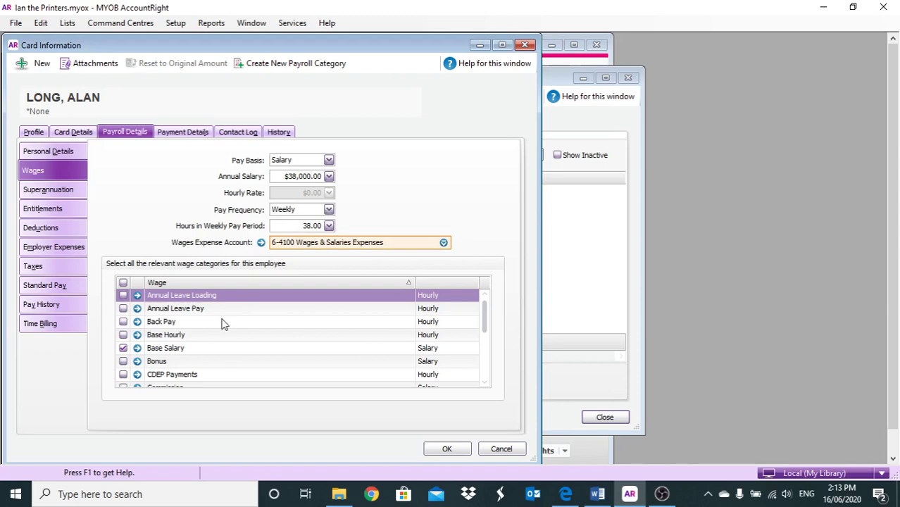
Add Annual Leave Pay and Personal Leave Pay to the employee's wage categories, alongside Base Salary.
scroll(190, 328, down, 2)
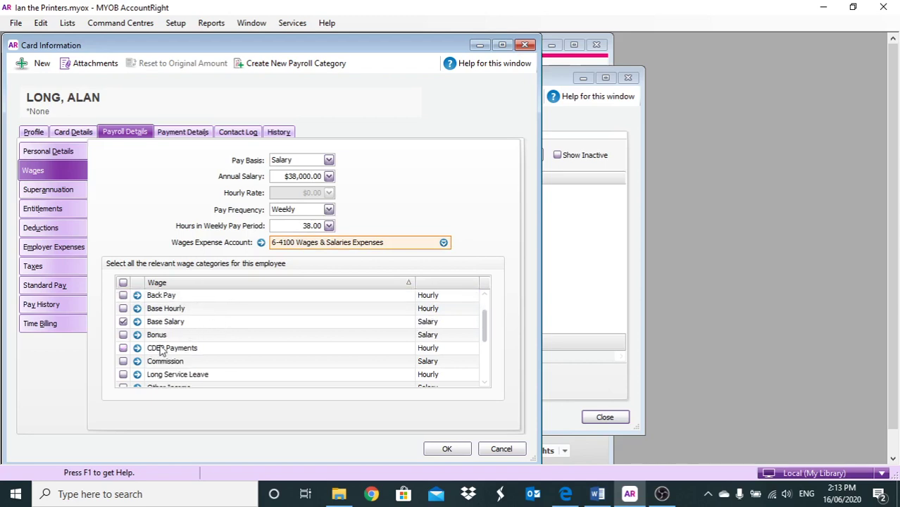
scroll(161, 345, up, 2)
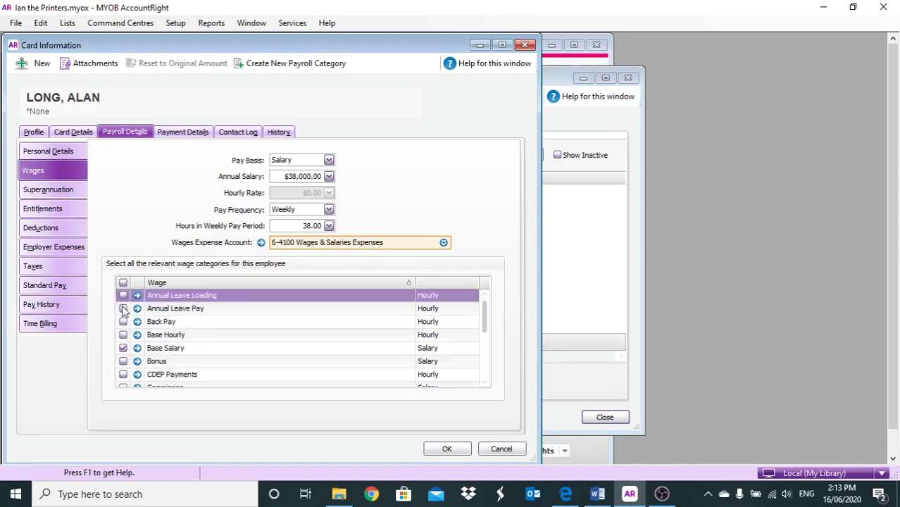
click(124, 310)
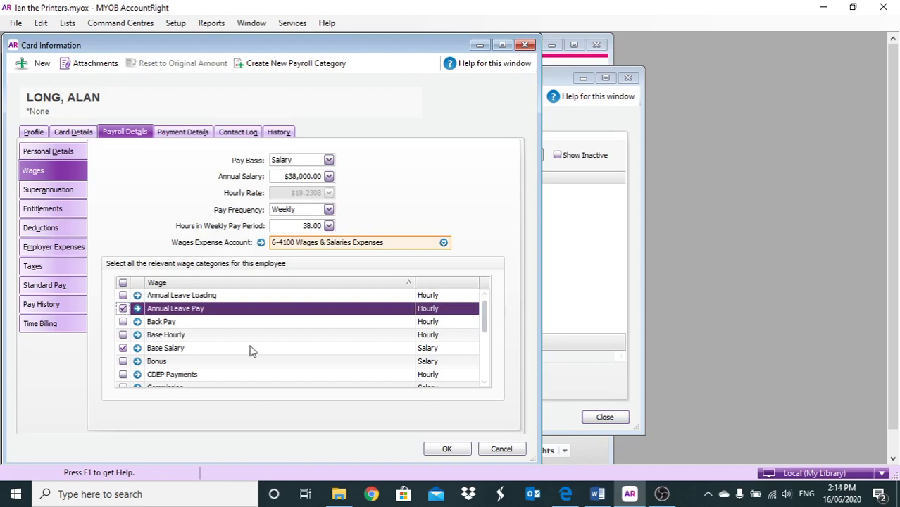
scroll(252, 352, down, 3)
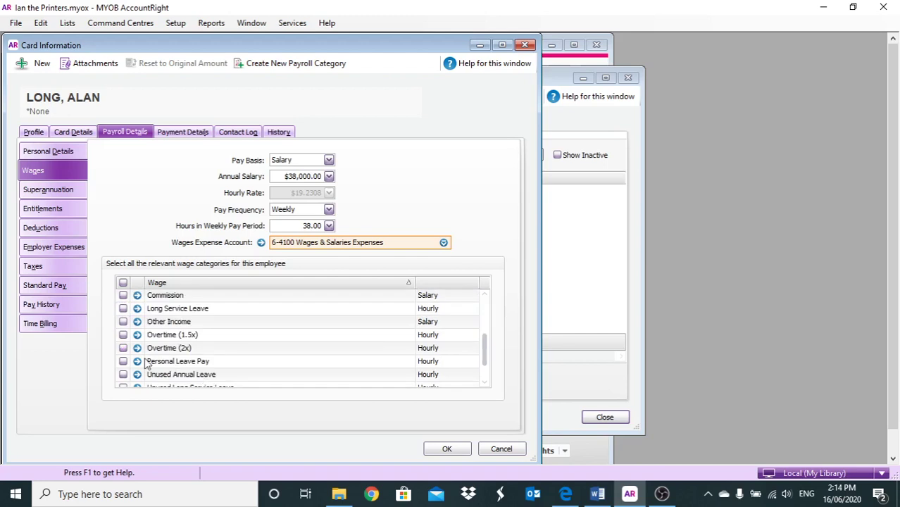
click(123, 361)
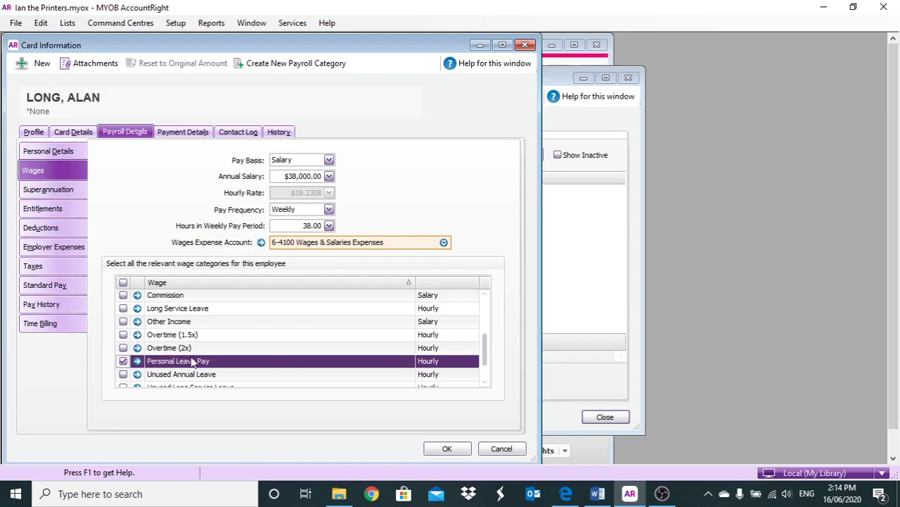
click(485, 312)
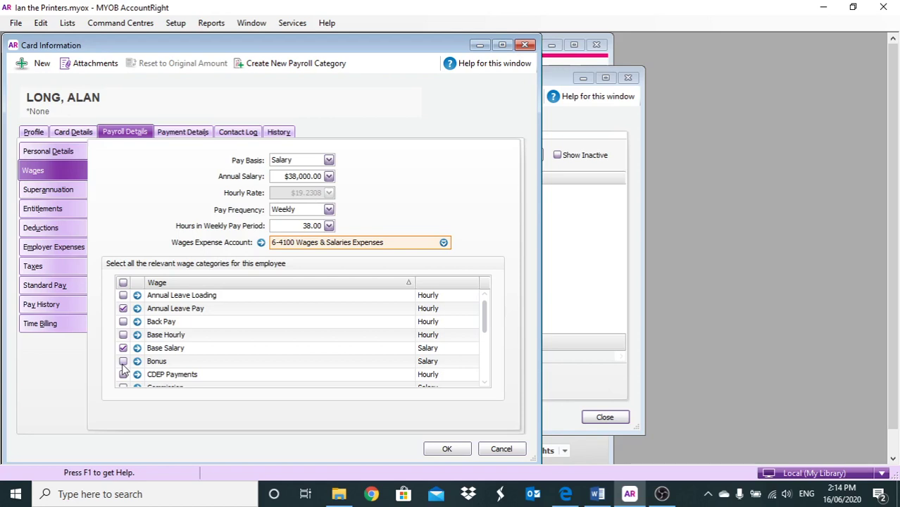
In the employee's superannuation details, select Superannuation Guarantee and set the superannuation fund to GIO super, leaving the membership number blank.
click(70, 192)
click(111, 309)
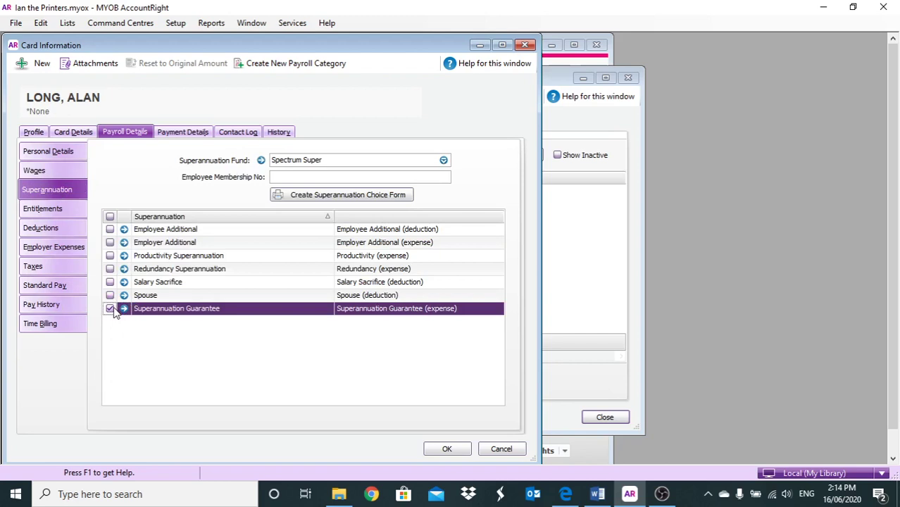
click(441, 161)
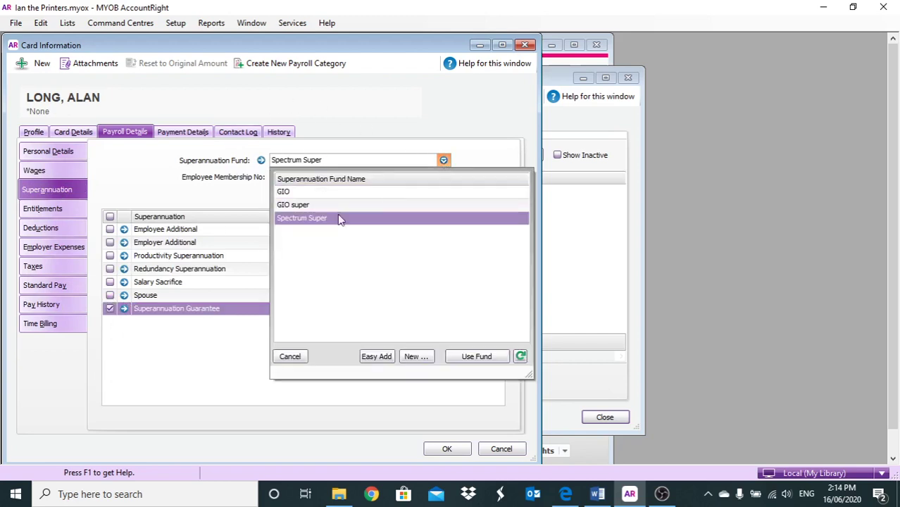
key(Escape)
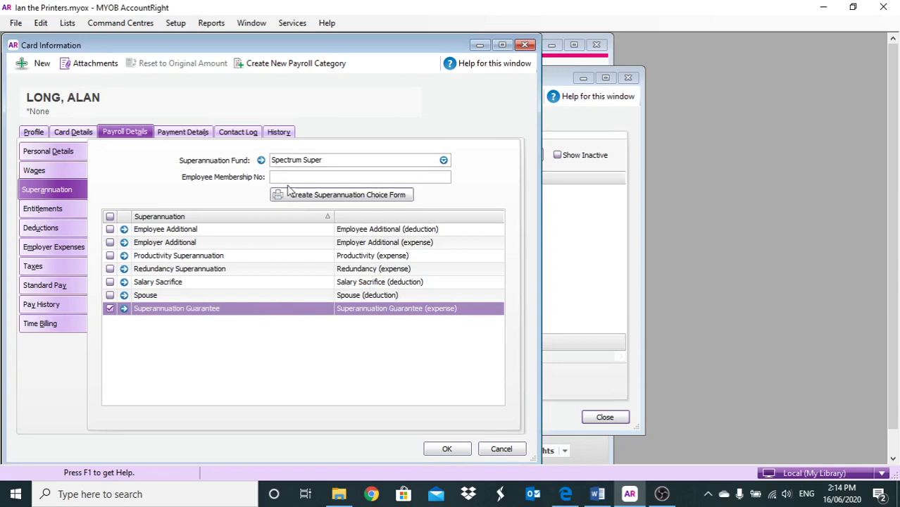
click(283, 176)
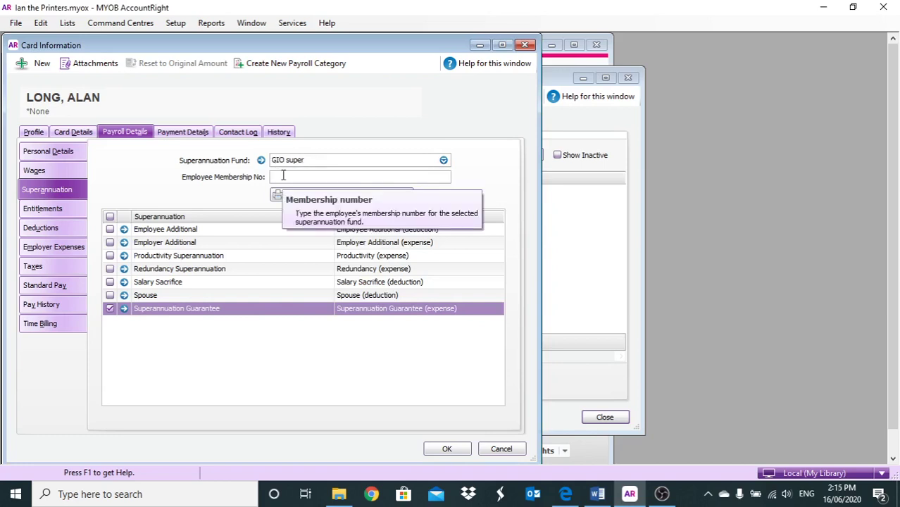
Assign the Annual Leave Accrual and Personal Leave Accrual entitlements and the Union Fee deduction to the employee.
click(55, 210)
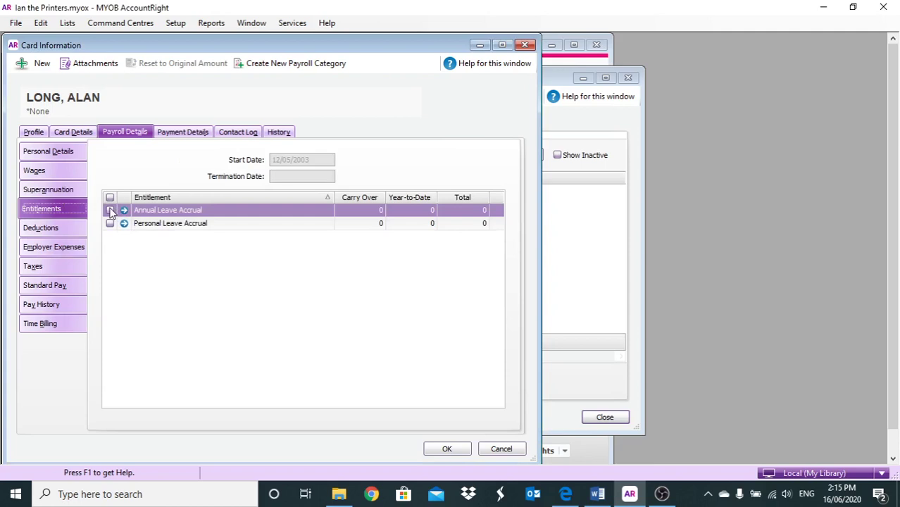
click(110, 224)
click(44, 227)
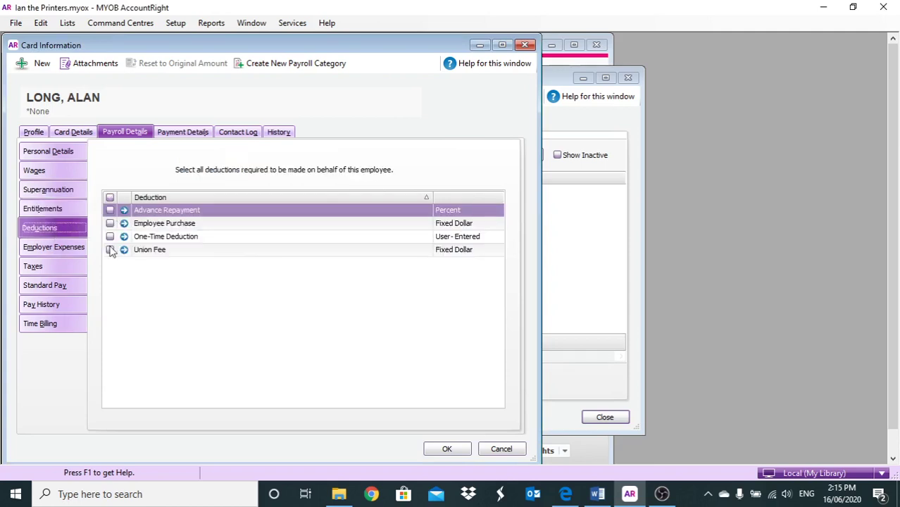
click(110, 250)
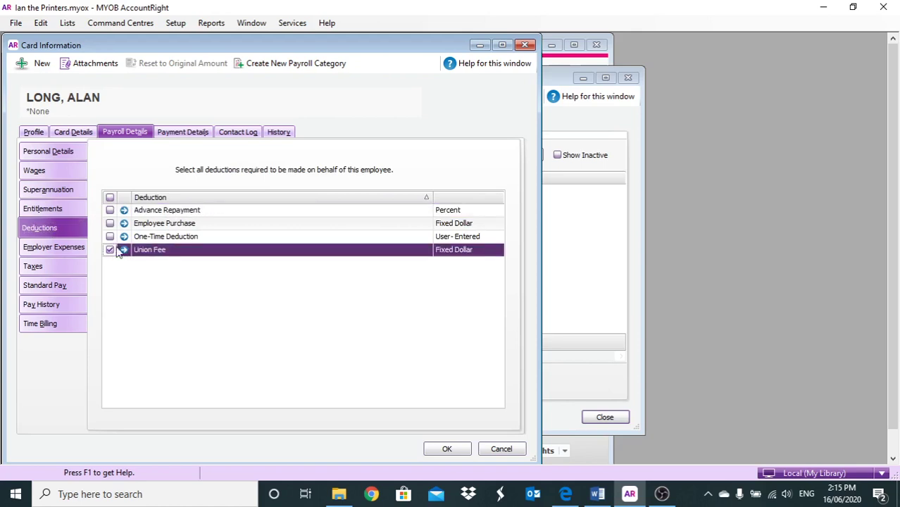
Select WorkCover as the employee's employer expense and enter the tax file number in the tax details.
click(44, 247)
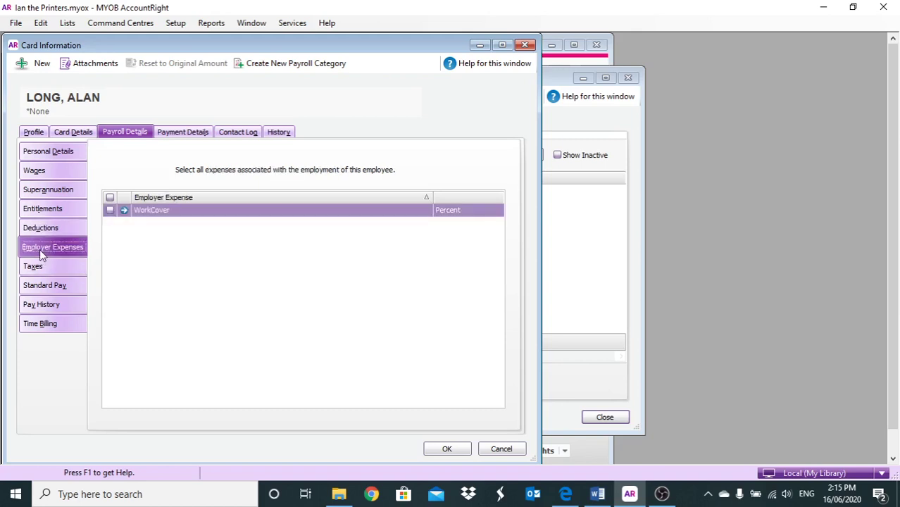
click(110, 211)
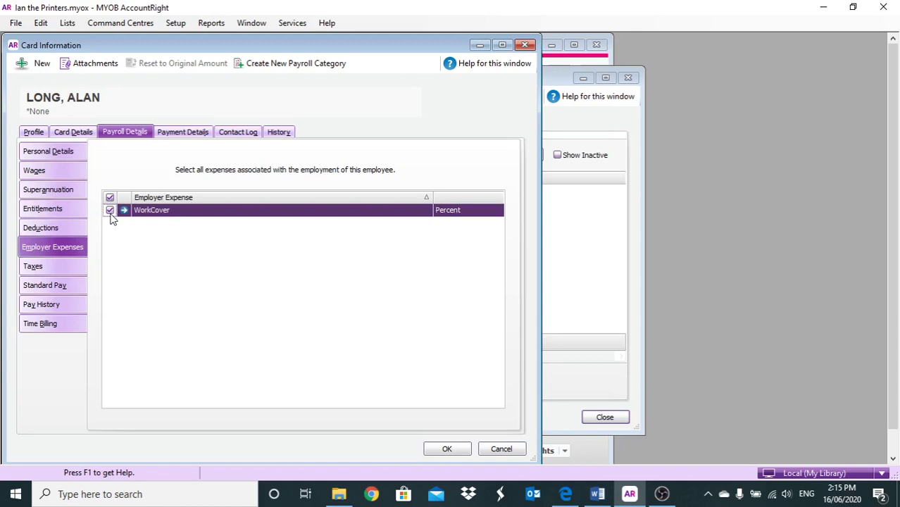
click(40, 265)
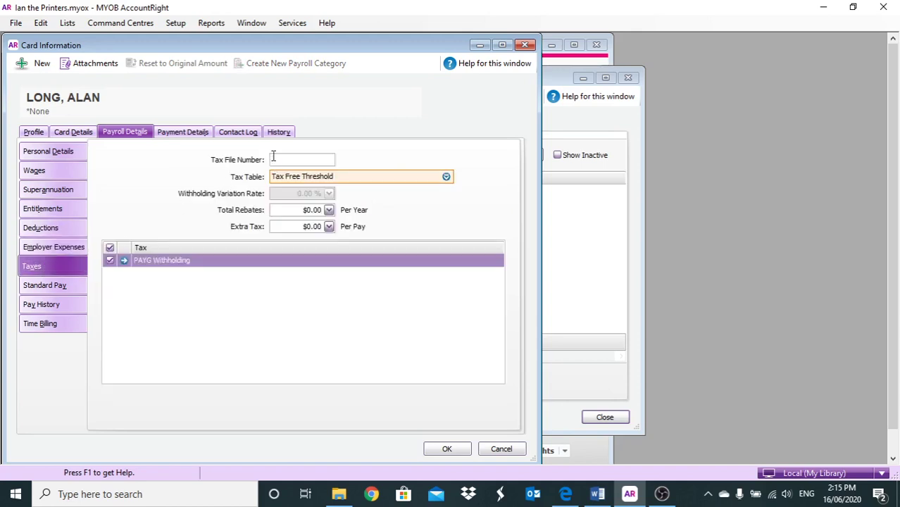
text(445 556 66)
In the employee's electronic payment details, enter the BSB number, bank account number and account holder's name for Bank Account 1.
click(182, 132)
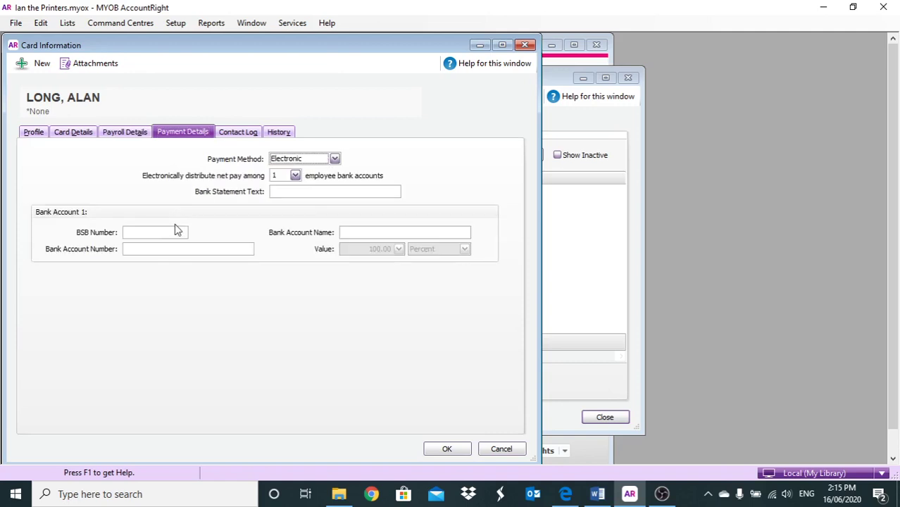
click(176, 231)
text(772-967)
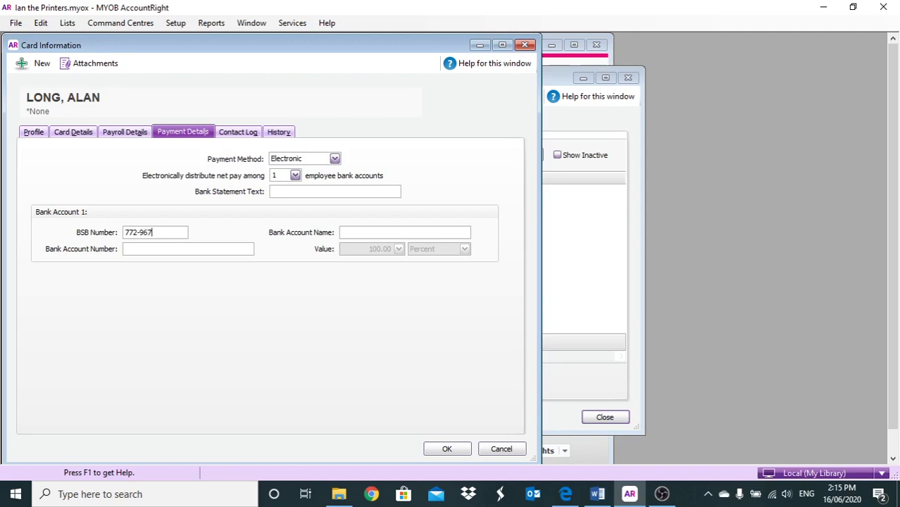
click(180, 250)
text(98462884)
click(369, 230)
text(ALAN LONG)
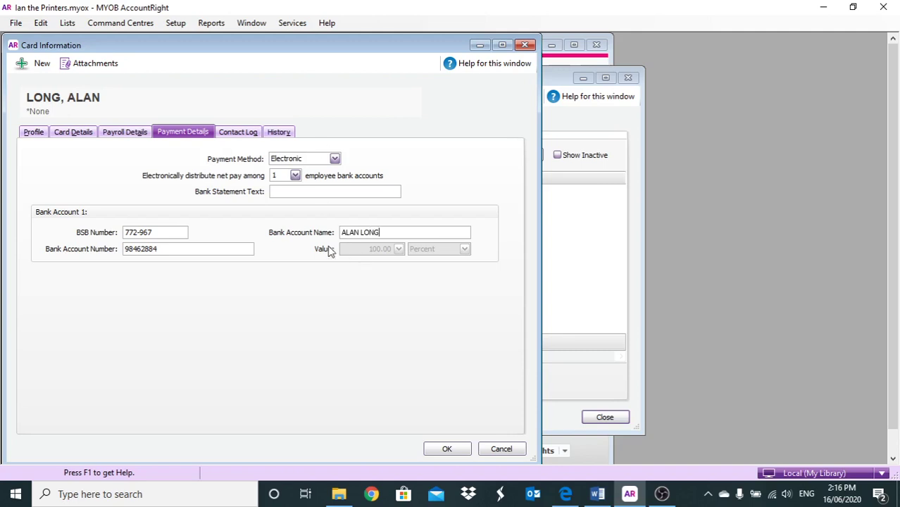
Set the bank statement text to WEEKLY PAY and try to save the employee card.
click(285, 191)
text(WEB)
text(KL)
text(Y PA)
text(Y)
click(448, 452)
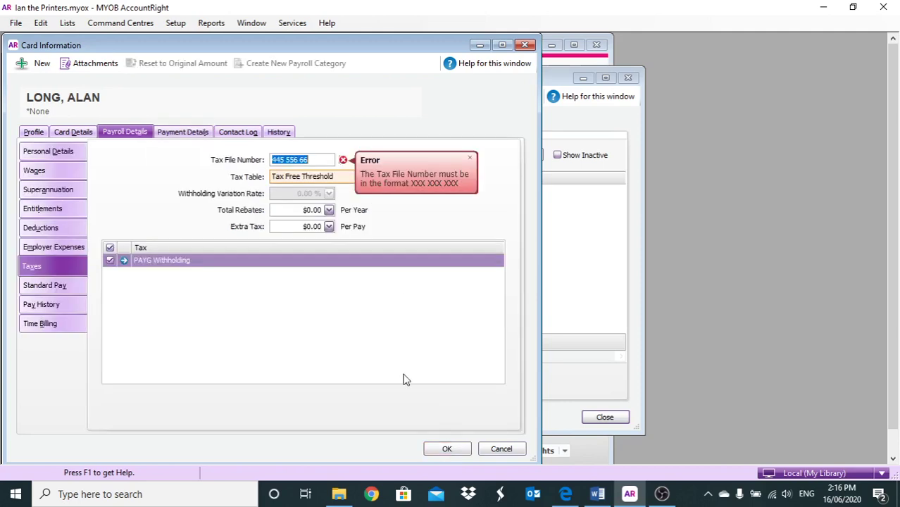
Complete the employee's tax file number with its missing final digit and save the card.
click(446, 456)
click(322, 159)
text(6)
click(448, 449)
click(448, 448)
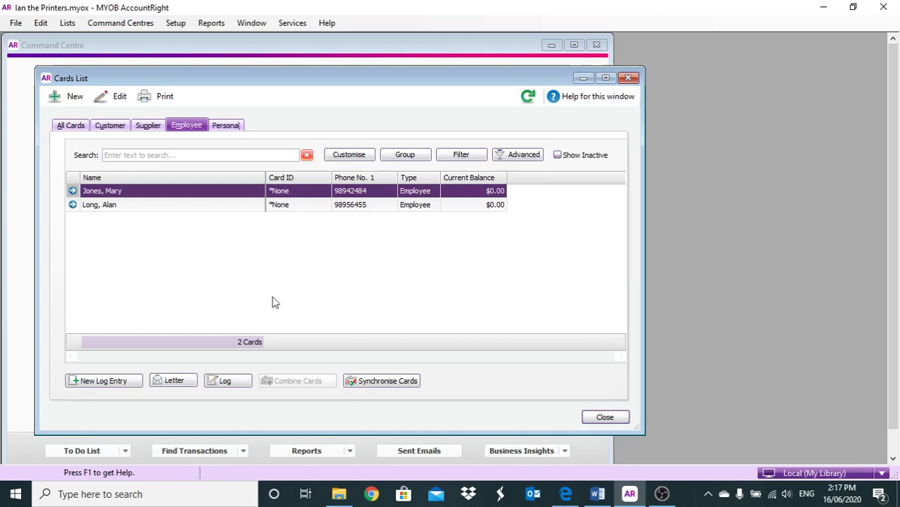
click(662, 495)
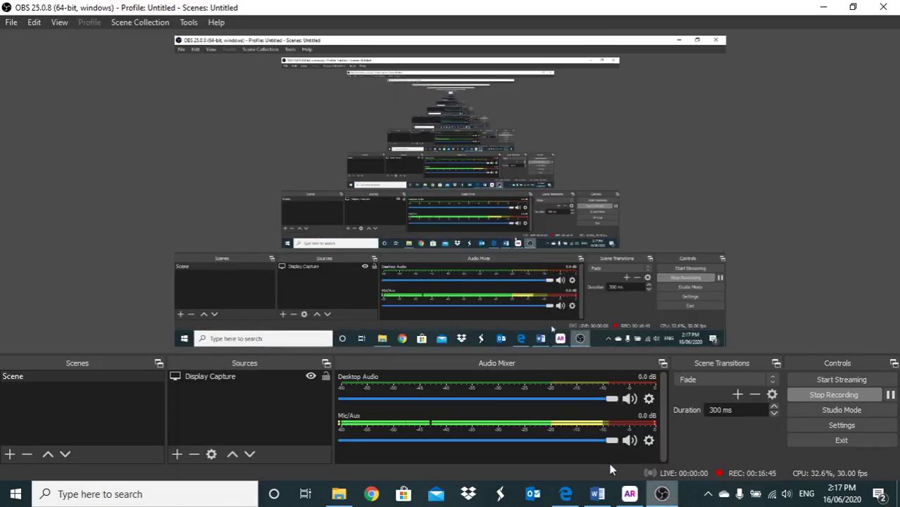